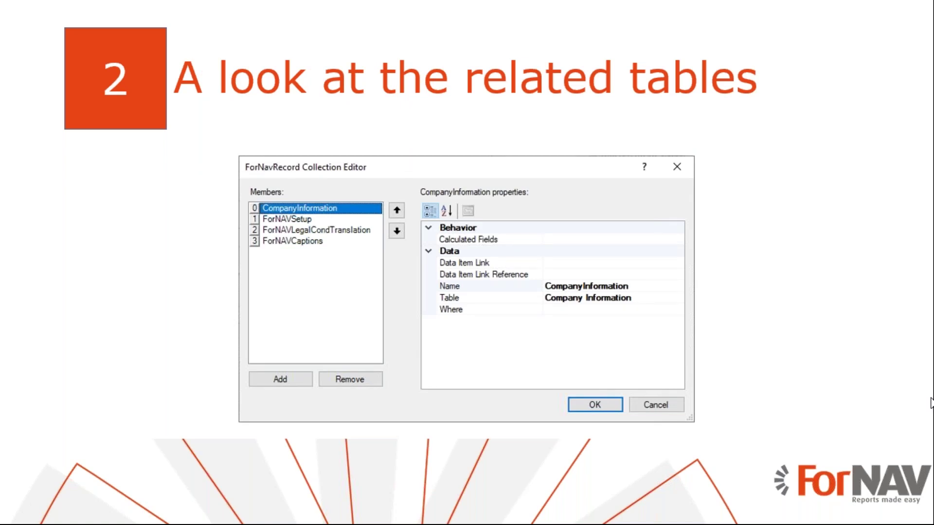
Back in Business Central, search 'forn set' and open the ForNAV Setup page
key(alt+Tab)
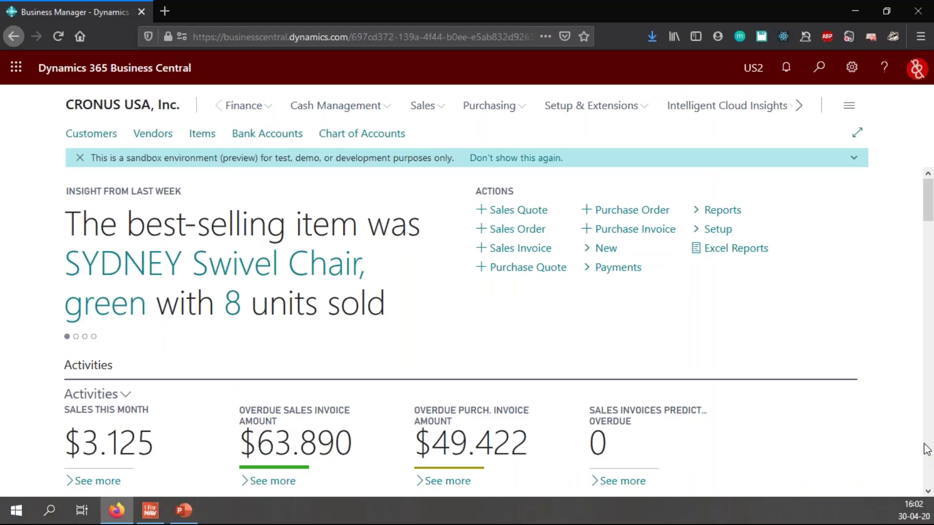
click(819, 67)
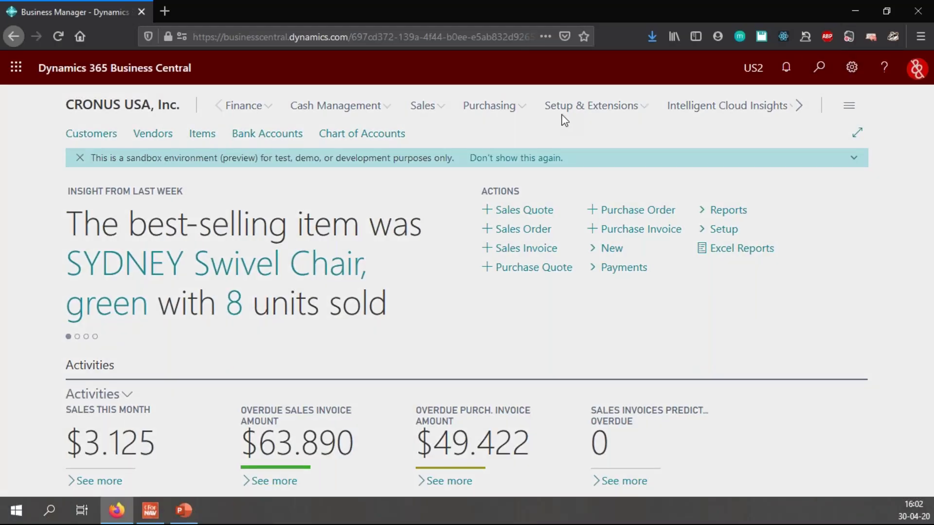
text(forn set)
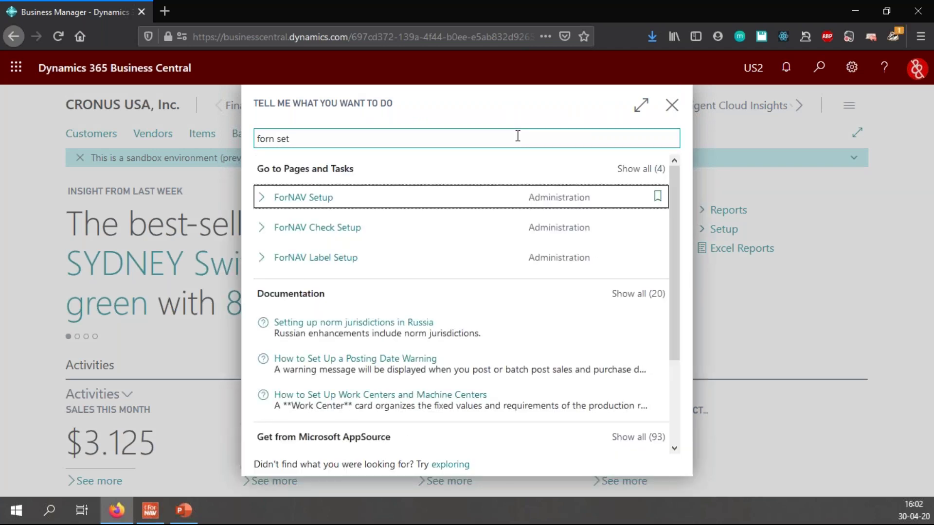
key(Return)
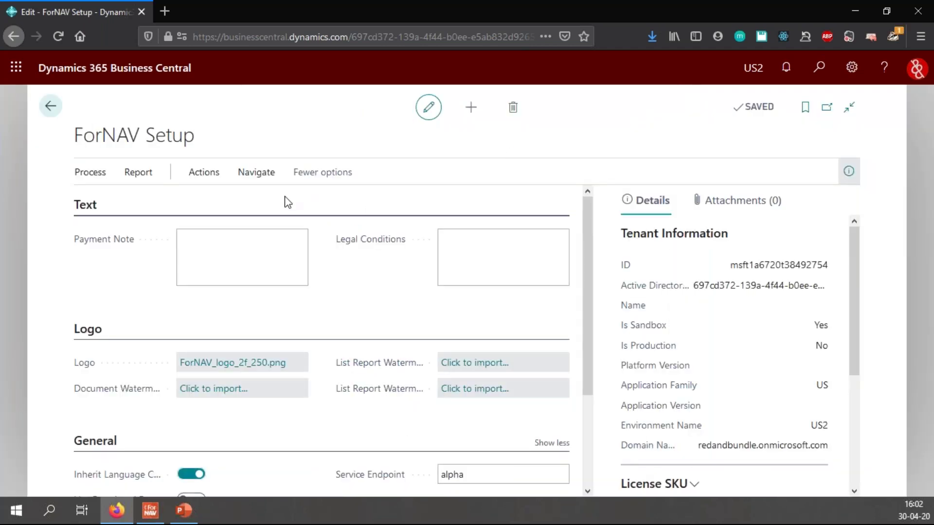
Run Template > Design Sales Template and open its design file in the report designer
click(215, 179)
click(420, 201)
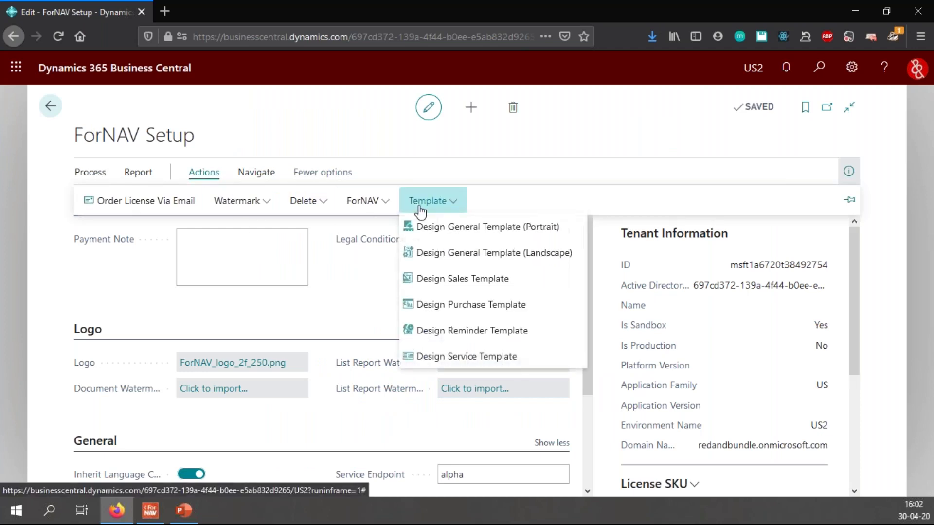
click(474, 278)
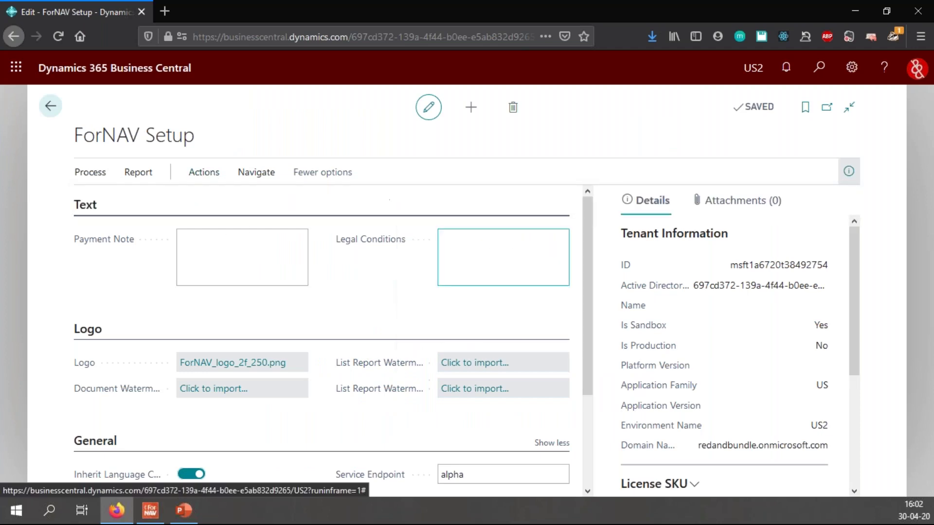
click(634, 411)
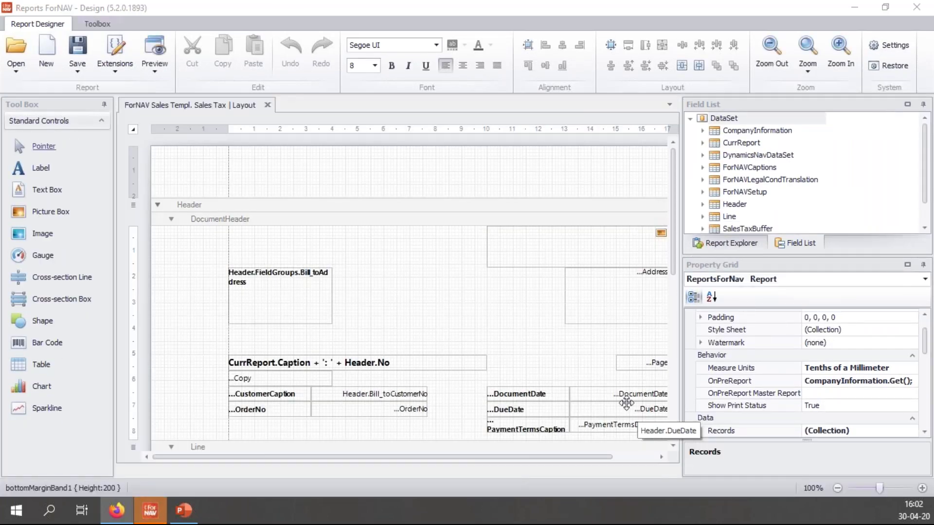
Inspect the properties of the Header and Line data items in the sales tax layout
scroll(509, 331, down, 1)
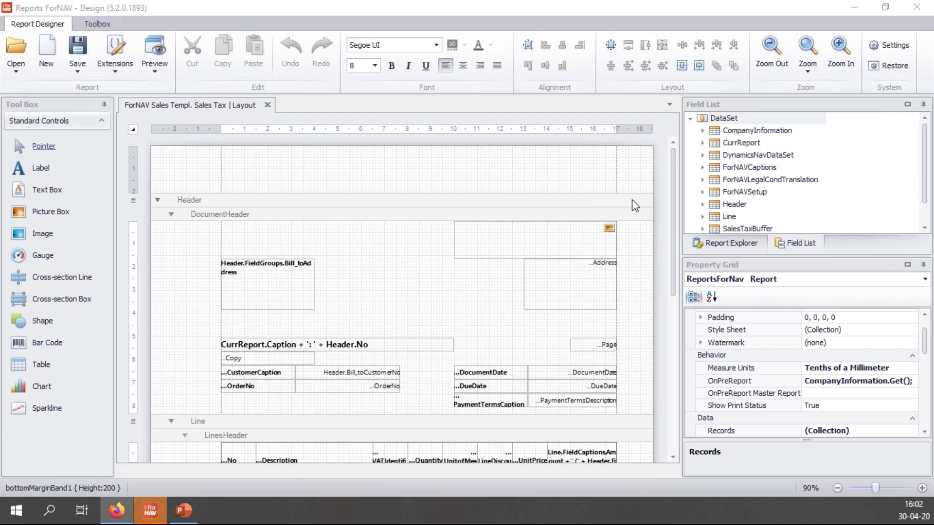
click(546, 202)
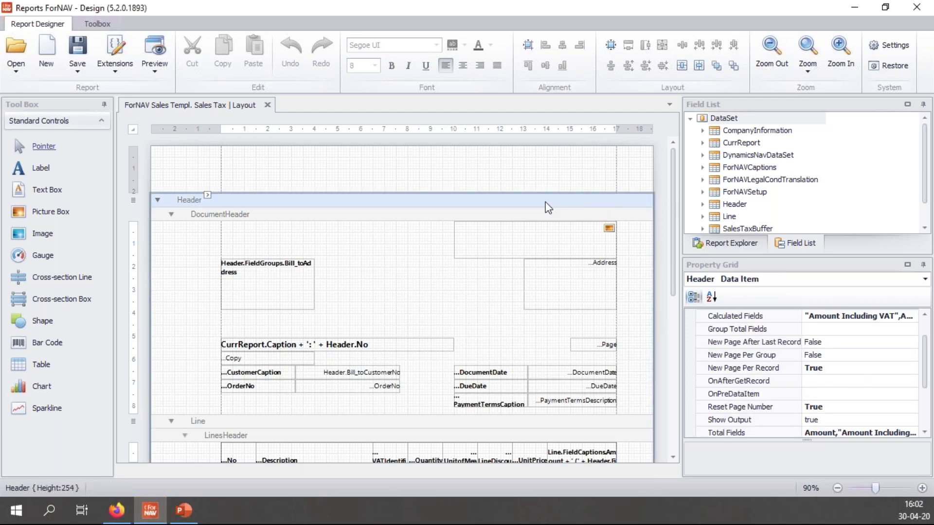
scroll(549, 207, down, 6)
scroll(432, 209, up, 3)
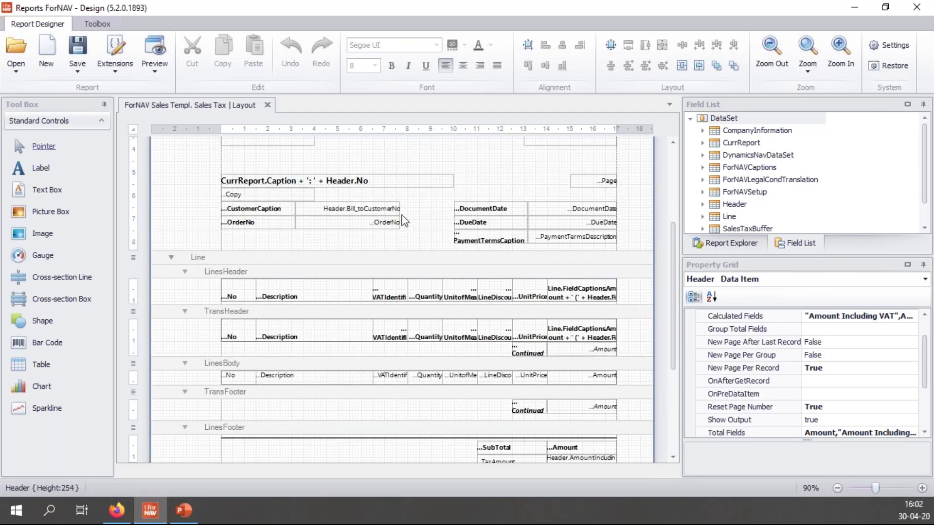
click(316, 260)
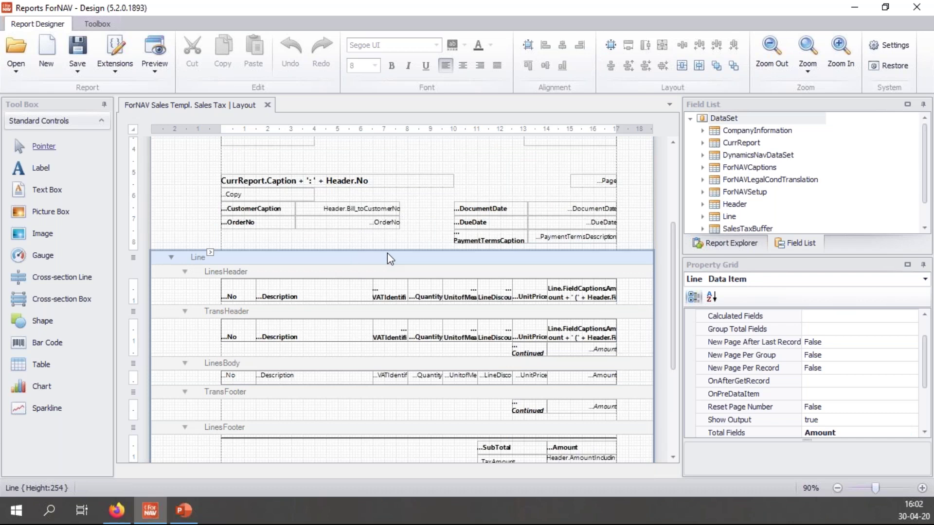
Return to the report's own properties and show the Report Explorer tree
scroll(442, 270, up, 3)
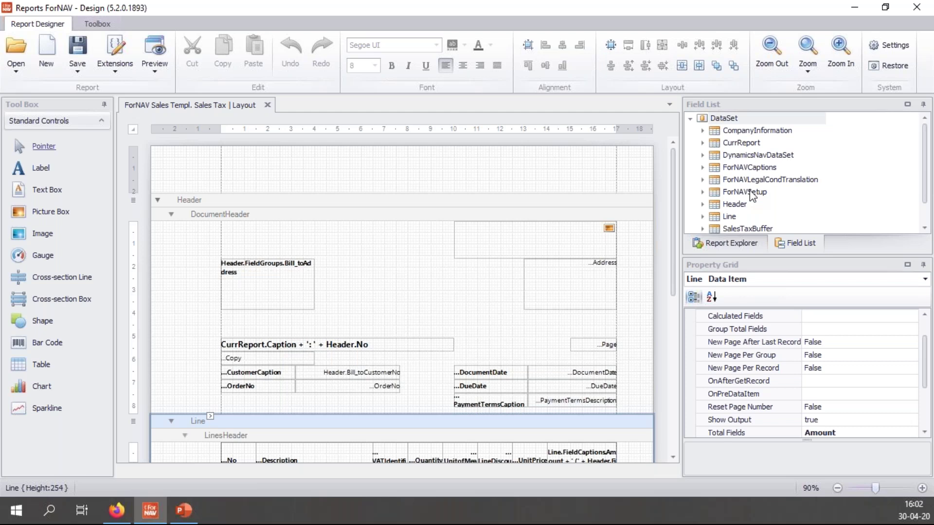
click(660, 207)
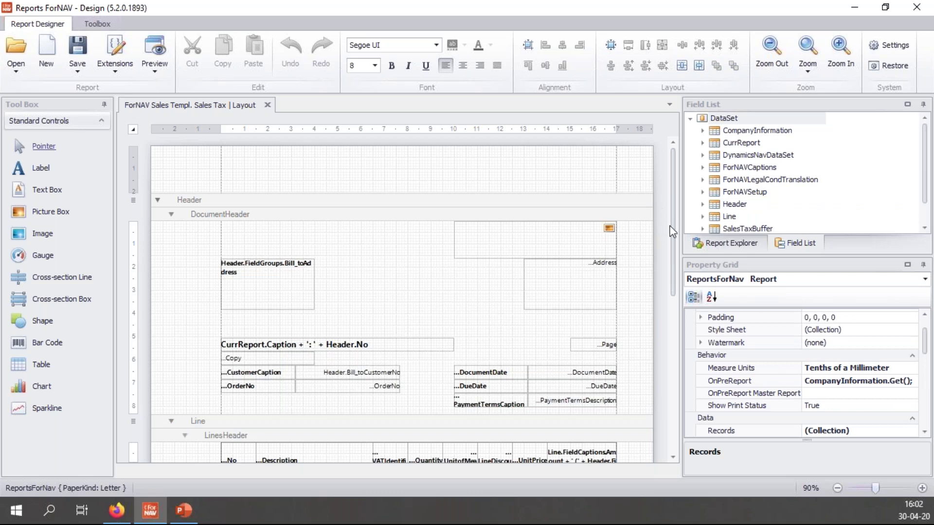
click(723, 242)
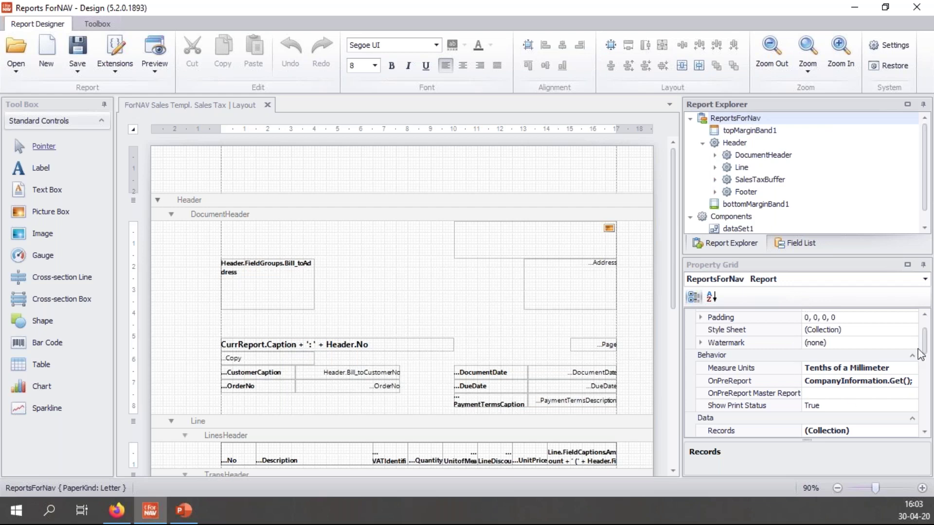
drag(925, 343, 925, 360)
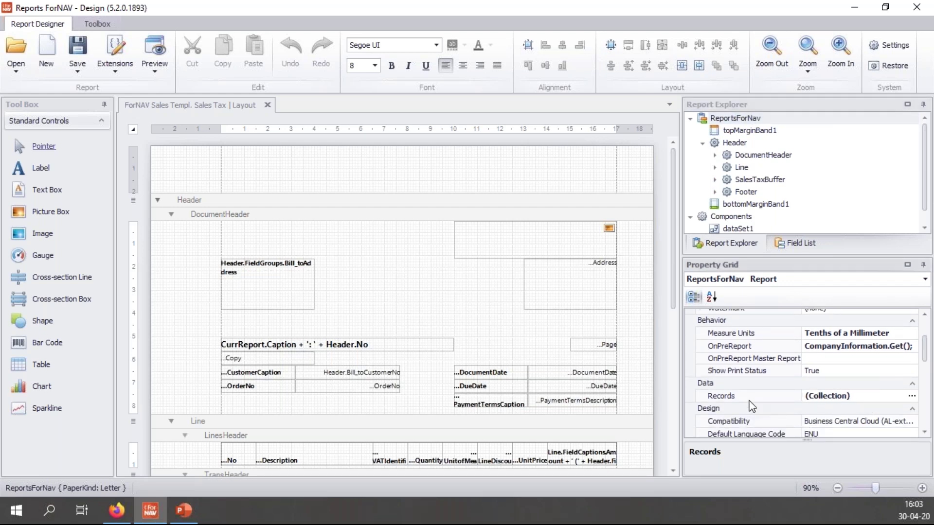
click(911, 396)
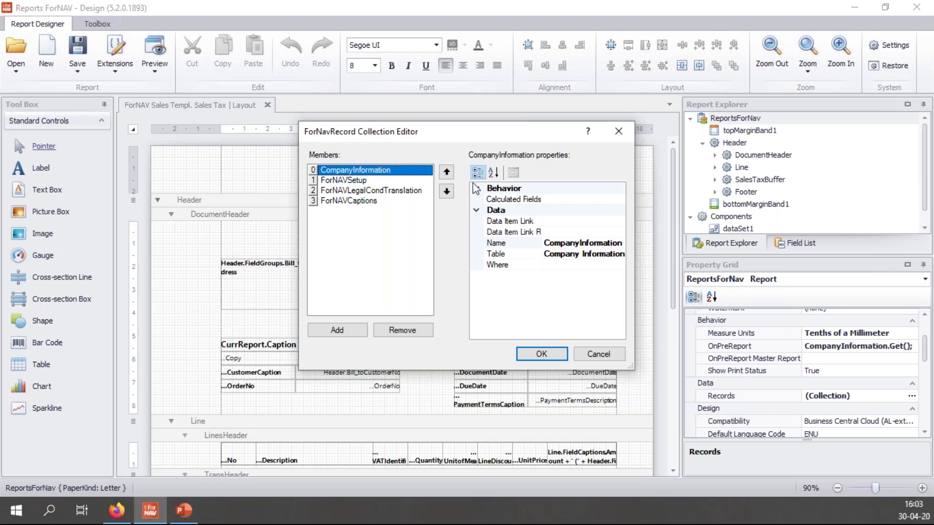
click(352, 182)
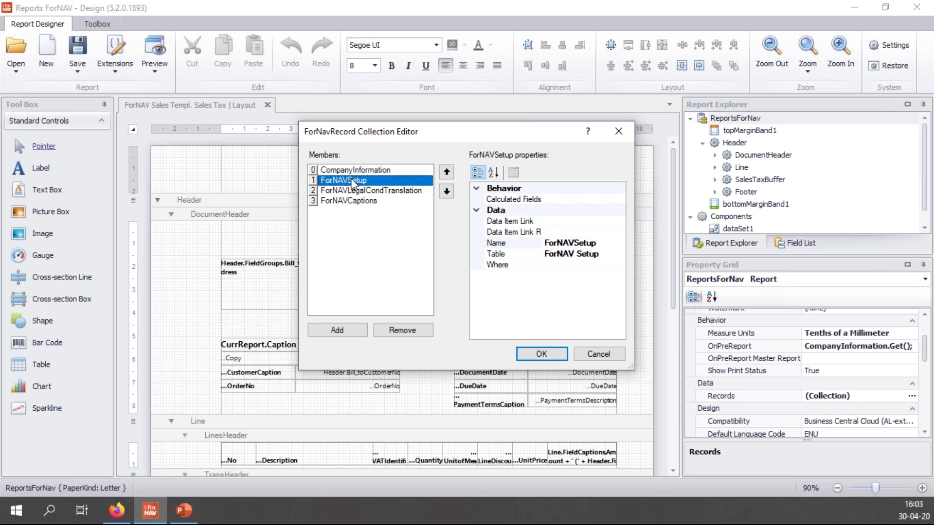
click(381, 173)
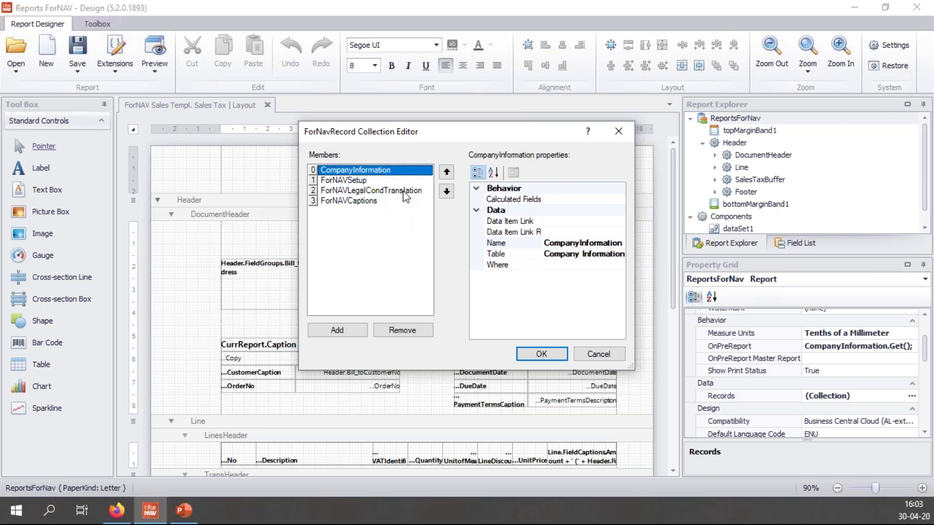
click(592, 357)
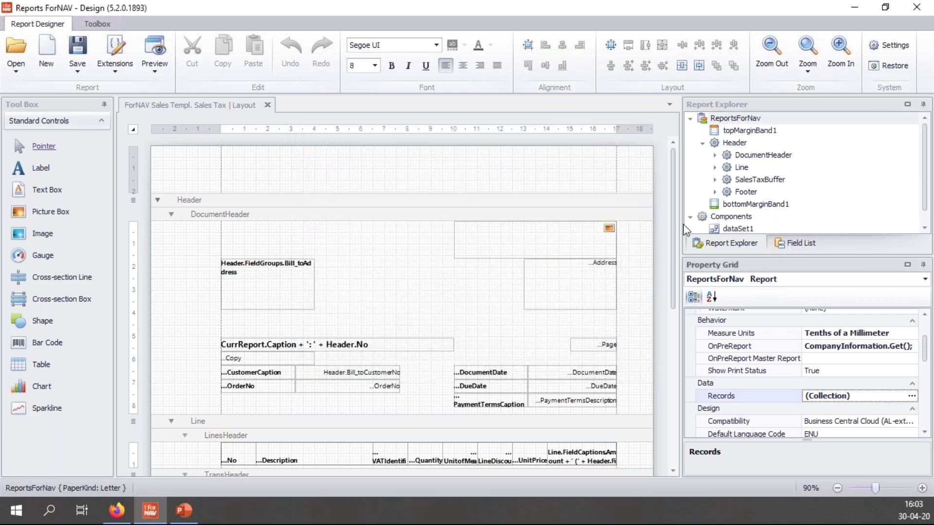
Show the Field List and review the OnPreReport script CompanyInformation.Get(); without changing it
click(821, 243)
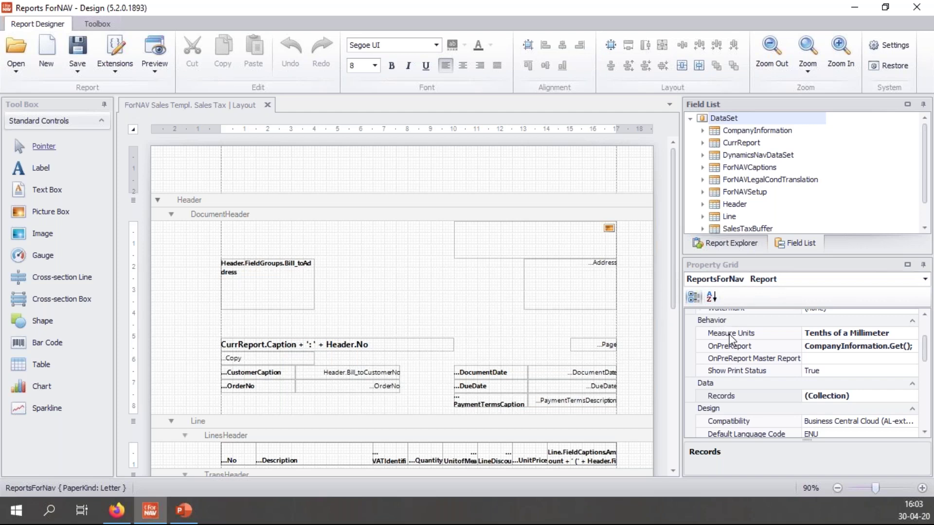
click(871, 349)
click(911, 345)
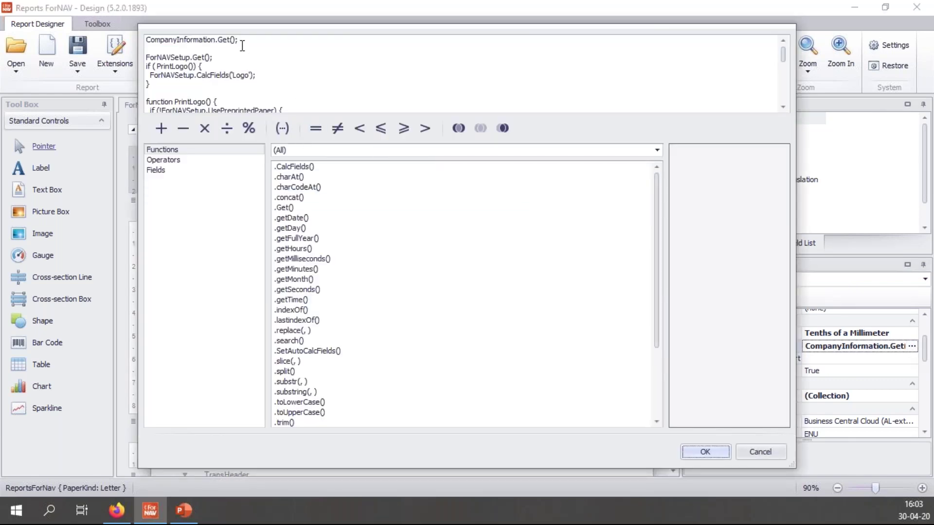
drag(240, 39, 138, 37)
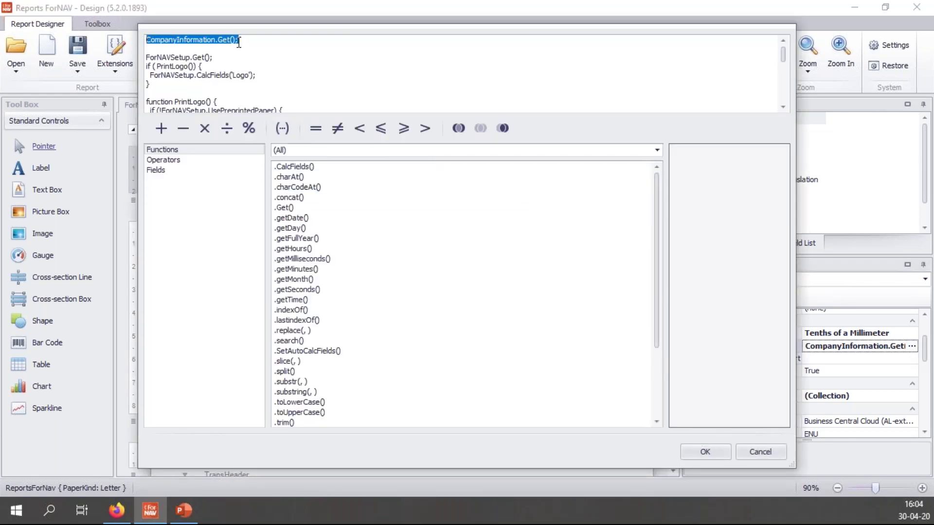
click(233, 57)
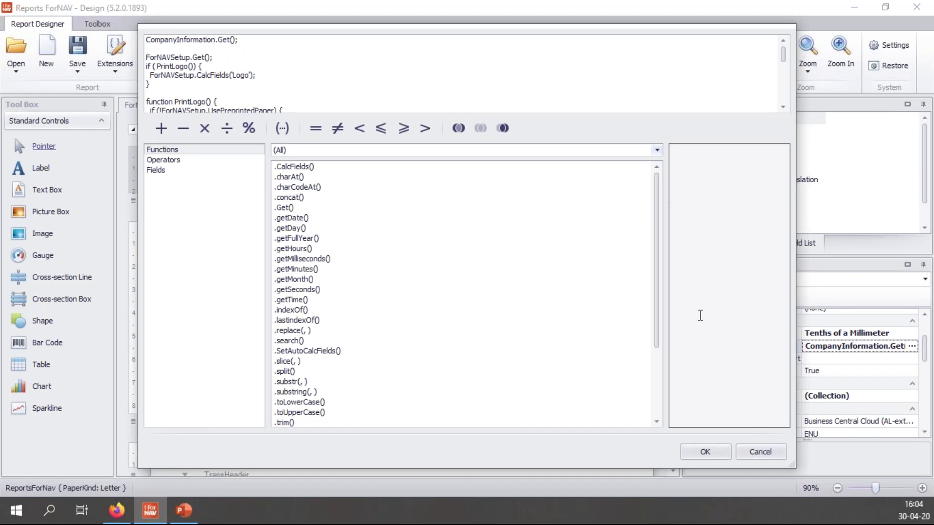
click(761, 450)
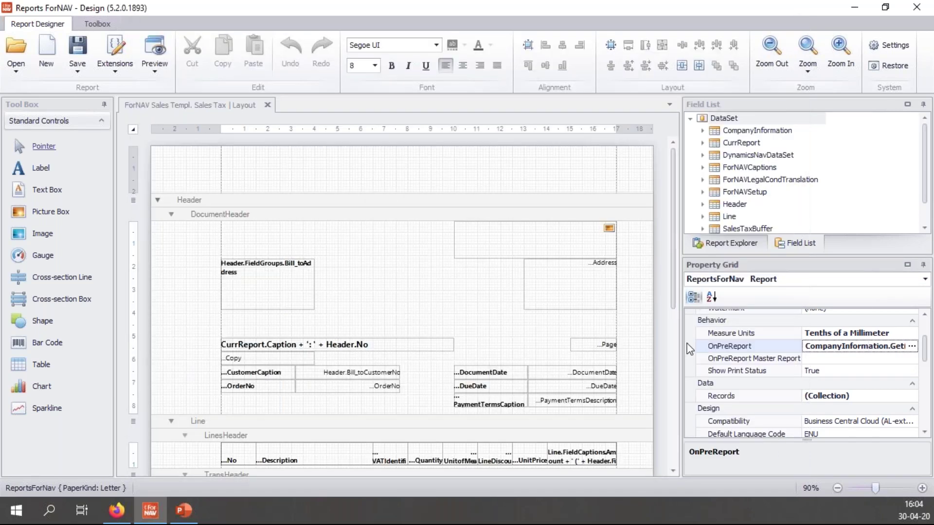
click(663, 325)
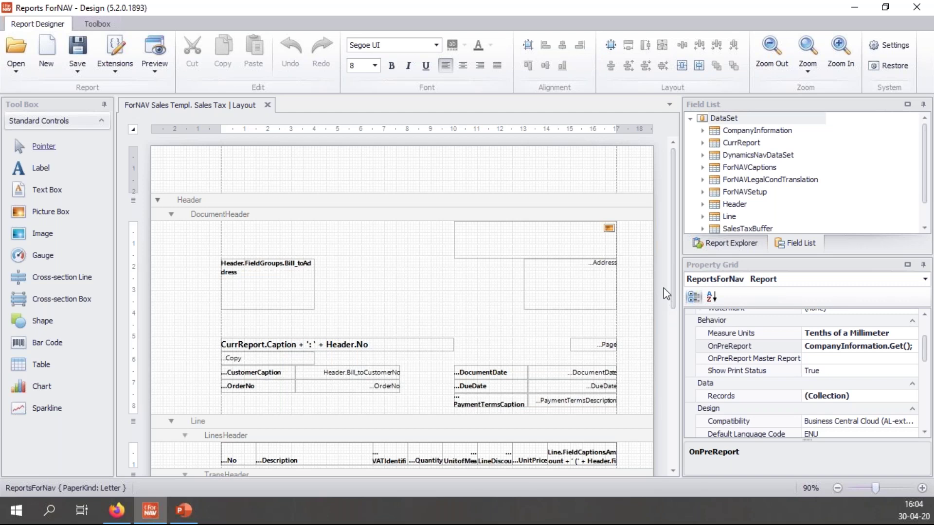
Switch to the PowerPoint slideshow and advance to the Add a related table slide
scroll(663, 288, down, 3)
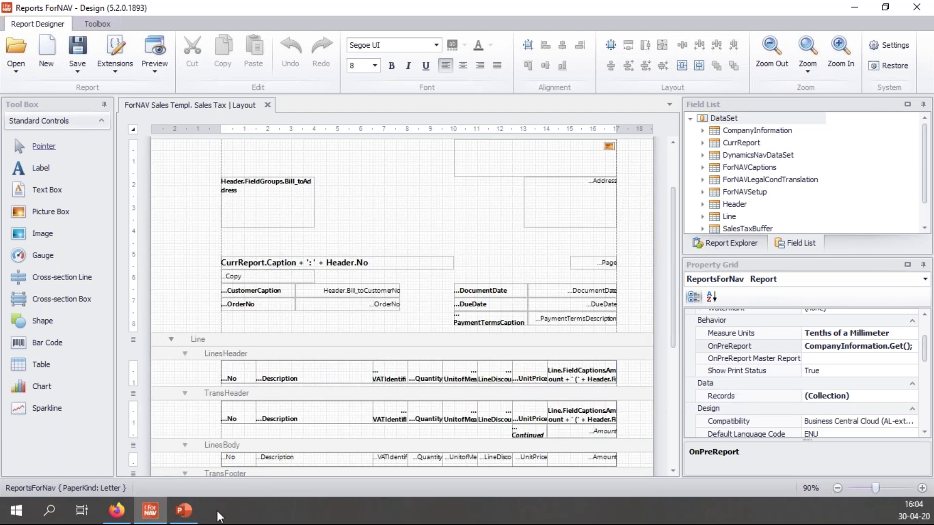
click(183, 510)
click(654, 302)
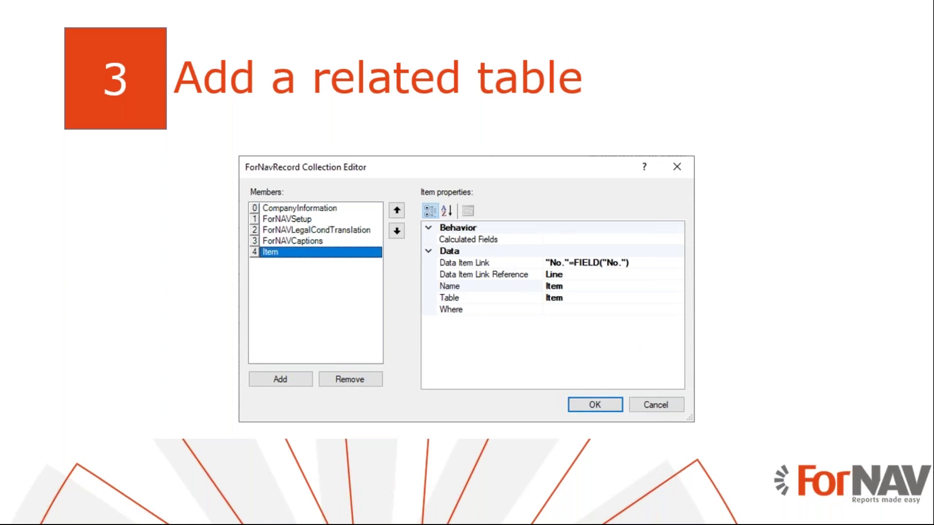
Leave the slideshow and return to the ForNAV Report Designer
key(alt+Tab)
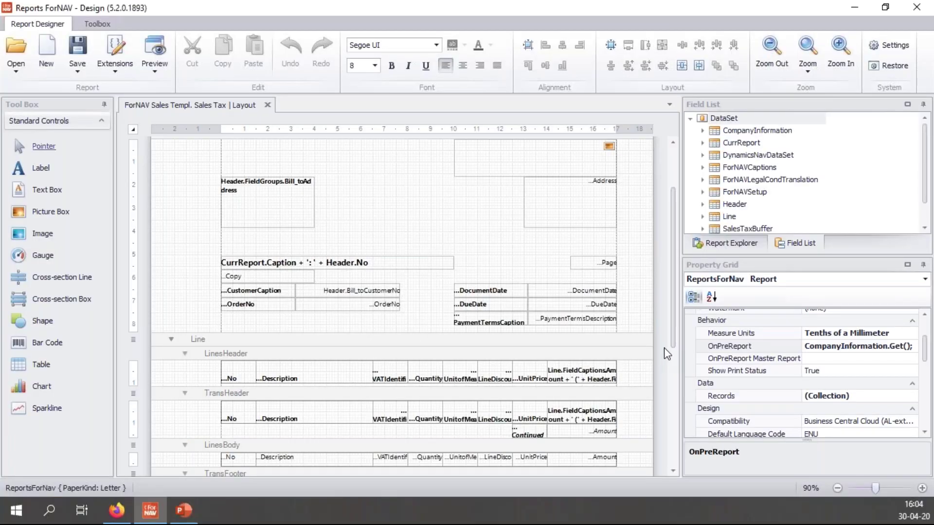
Add a new member to the report's Records collection with its Table set to Item
click(860, 397)
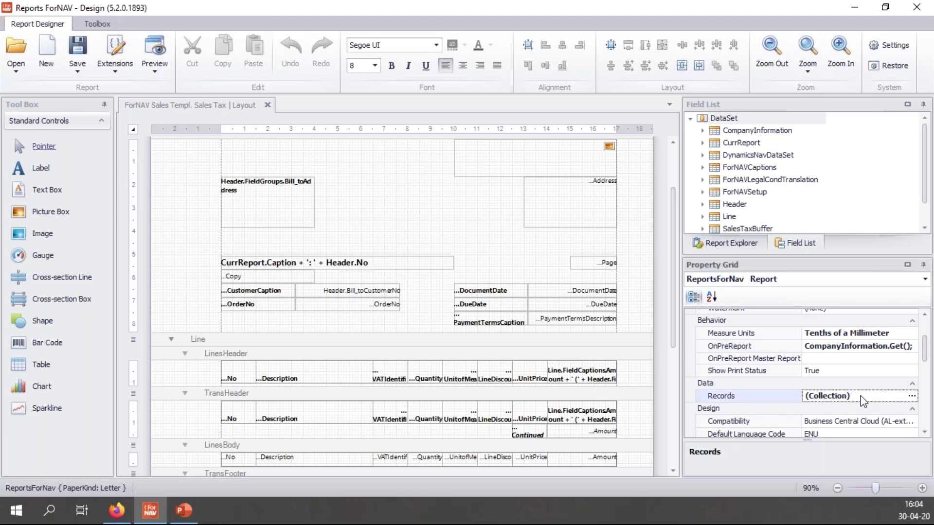
click(912, 396)
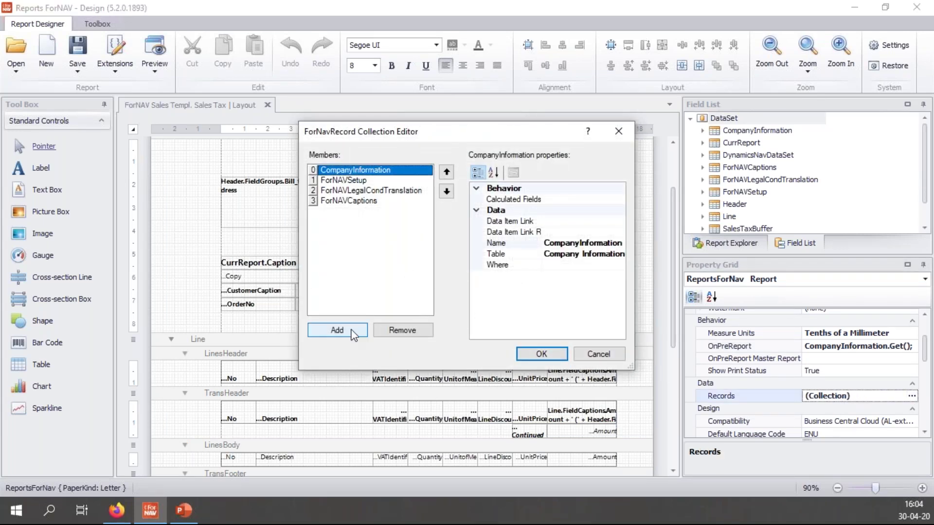
click(337, 330)
click(577, 256)
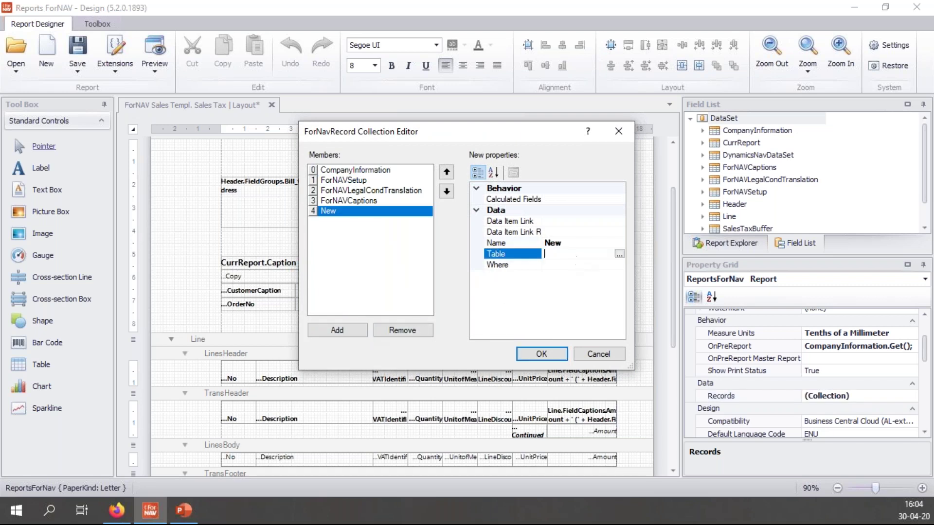
click(619, 254)
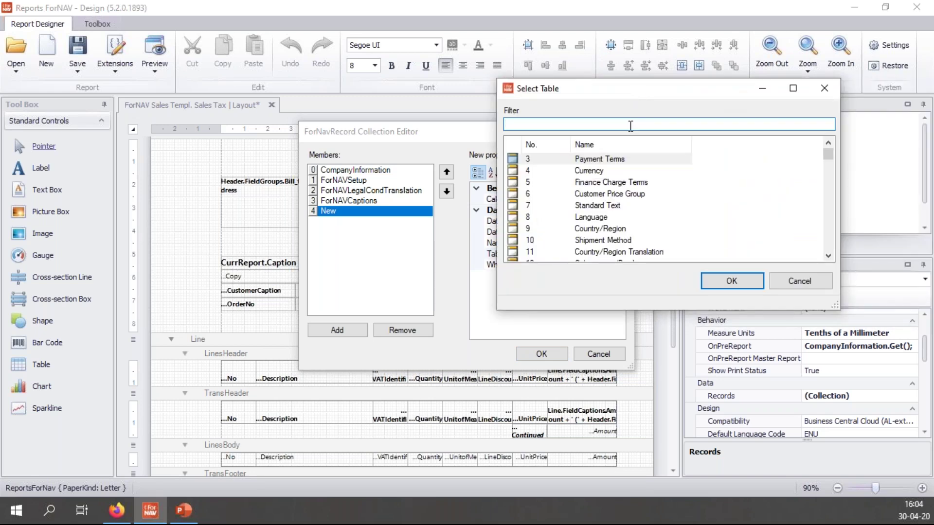
text(item)
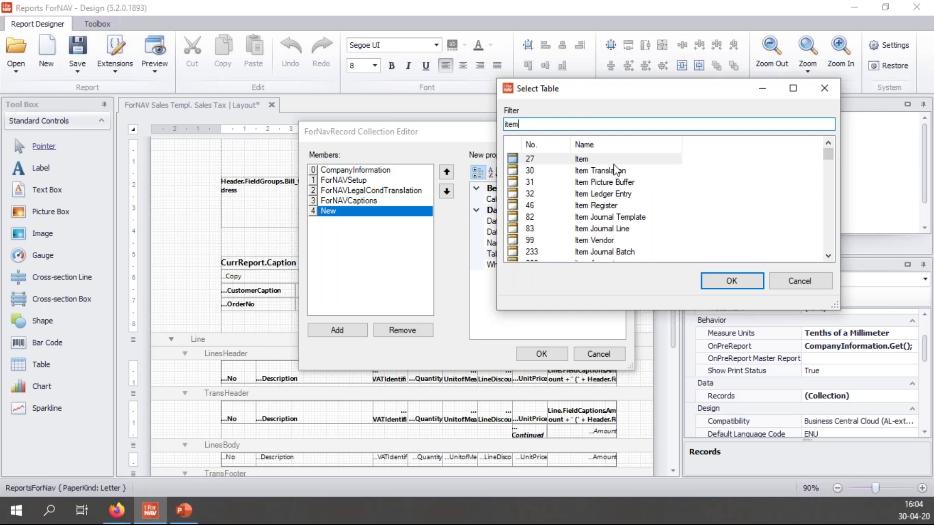
click(615, 159)
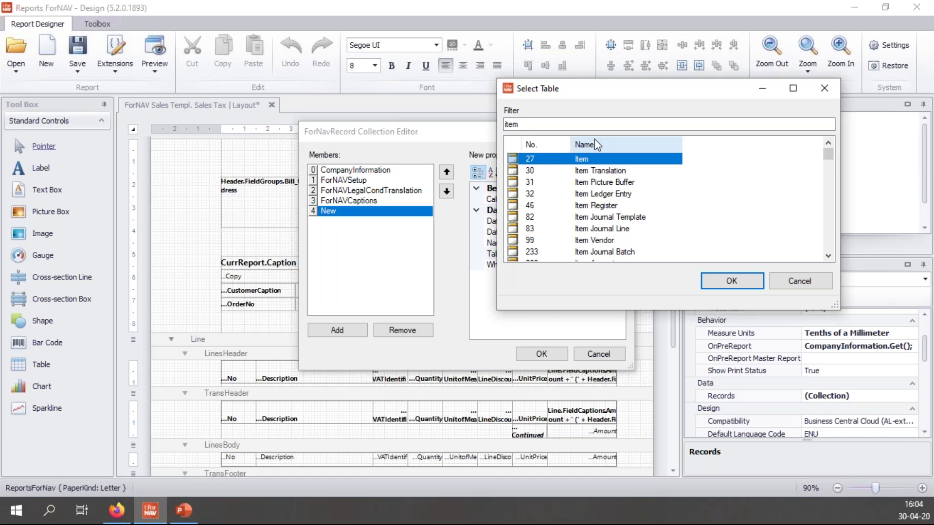
drag(627, 89, 617, 78)
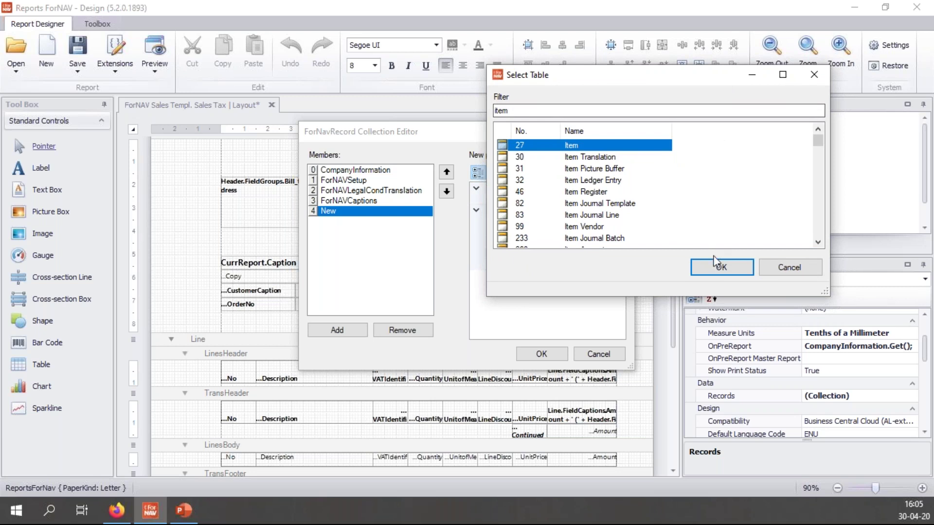
click(719, 267)
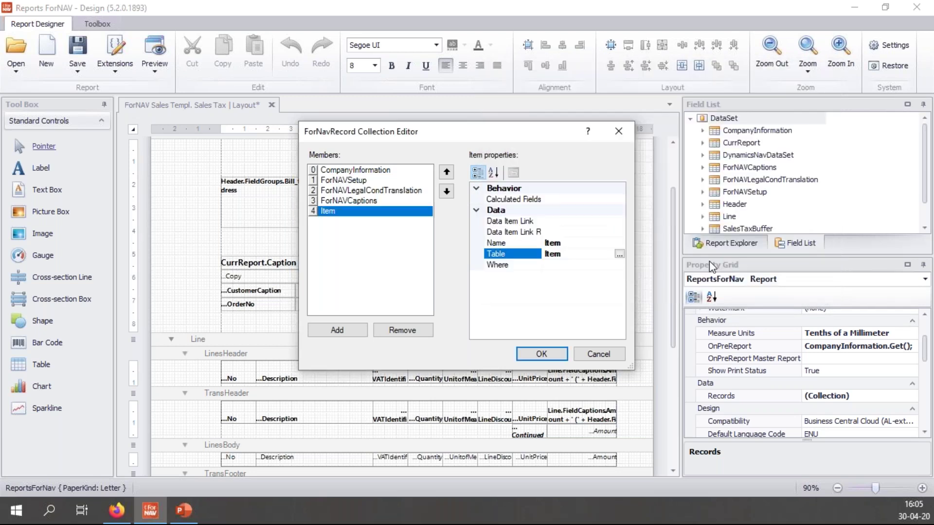
click(572, 243)
click(587, 255)
Set the Item record's Data Item Link Reference to the Line data item
click(567, 232)
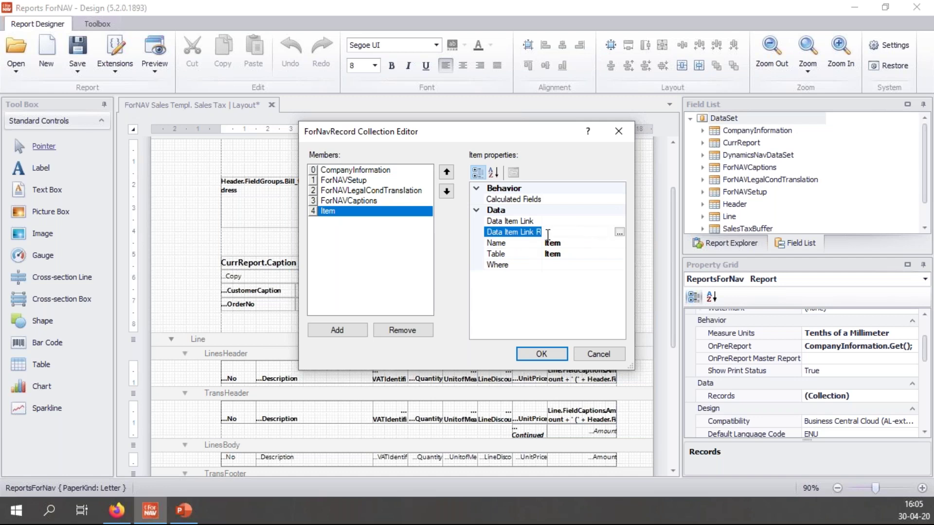
click(619, 233)
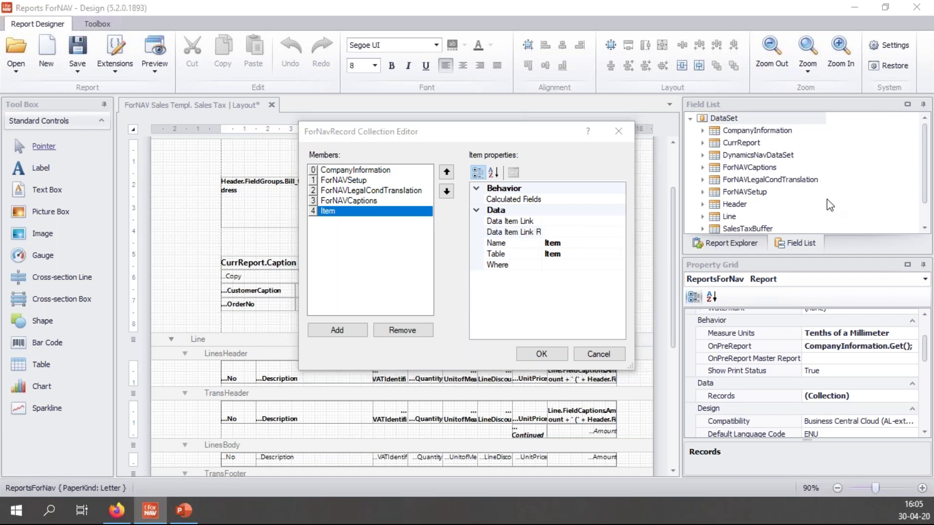
drag(800, 114, 696, 45)
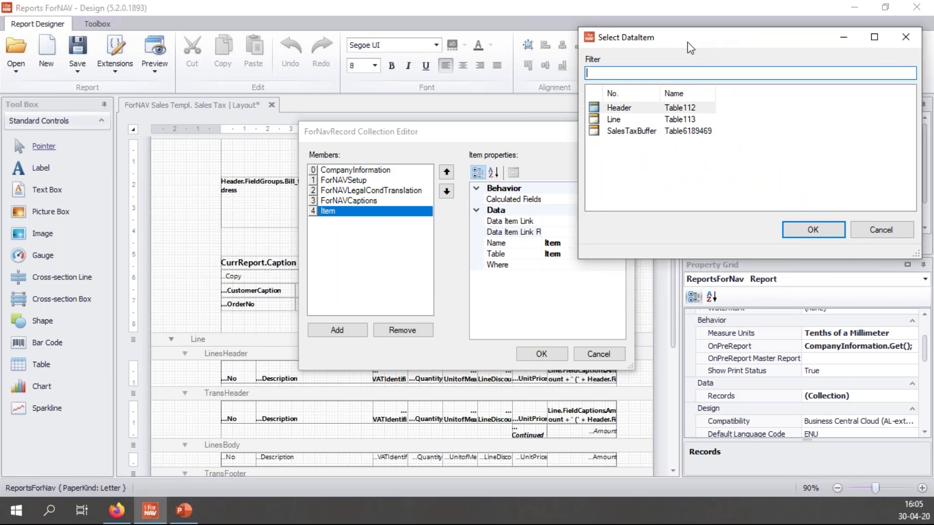
click(686, 119)
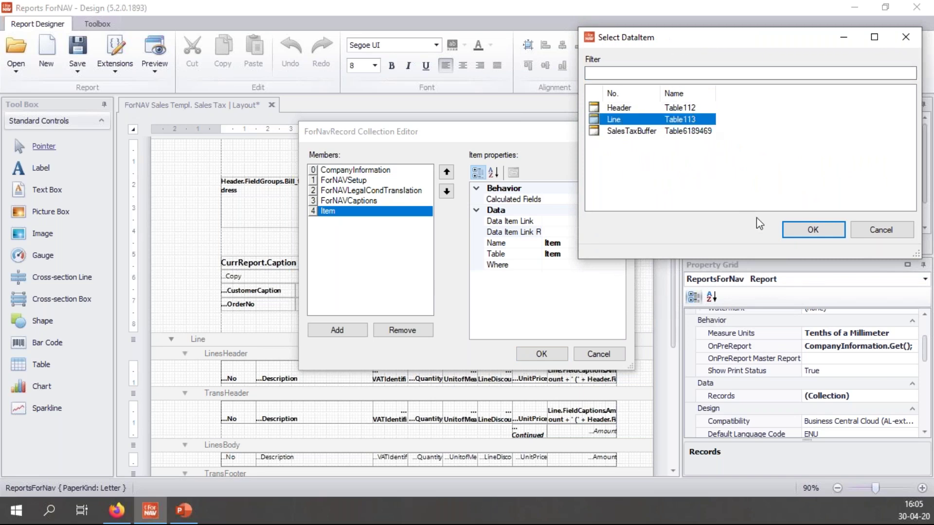
click(813, 230)
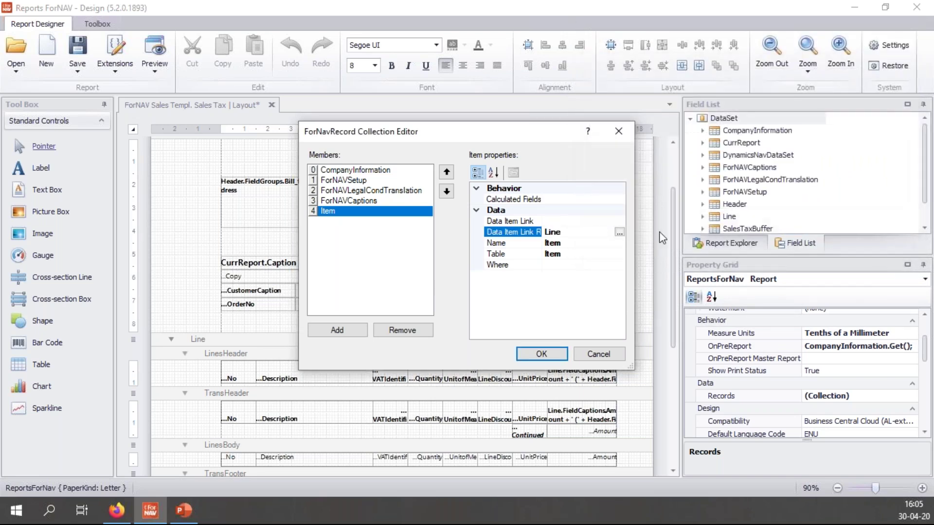
Set the Data Item Link so Item No. matches Line No. ("No."=FIELD("No."))
click(605, 222)
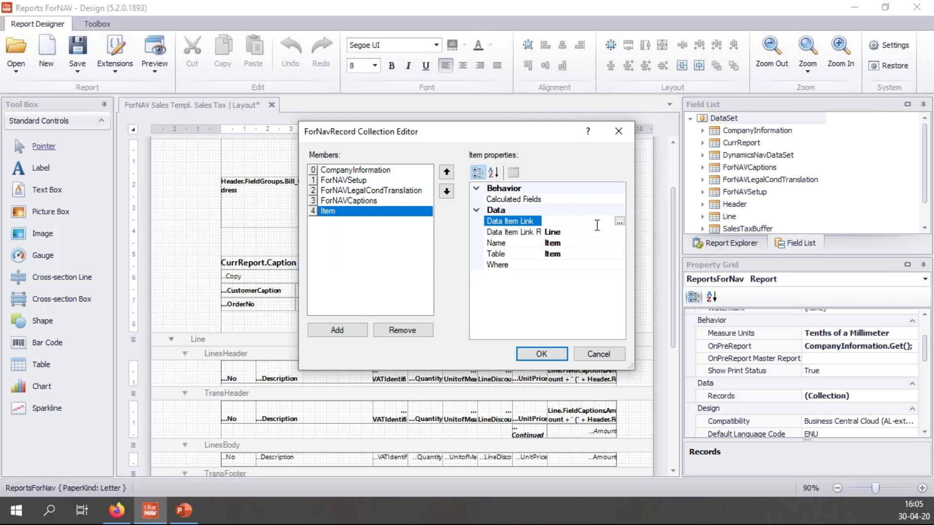
click(619, 222)
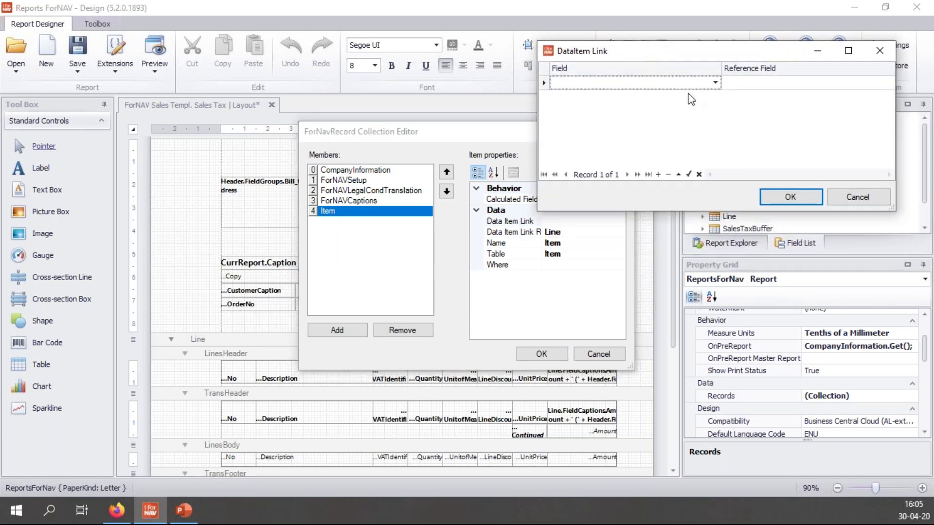
click(715, 84)
click(617, 95)
click(766, 87)
click(888, 83)
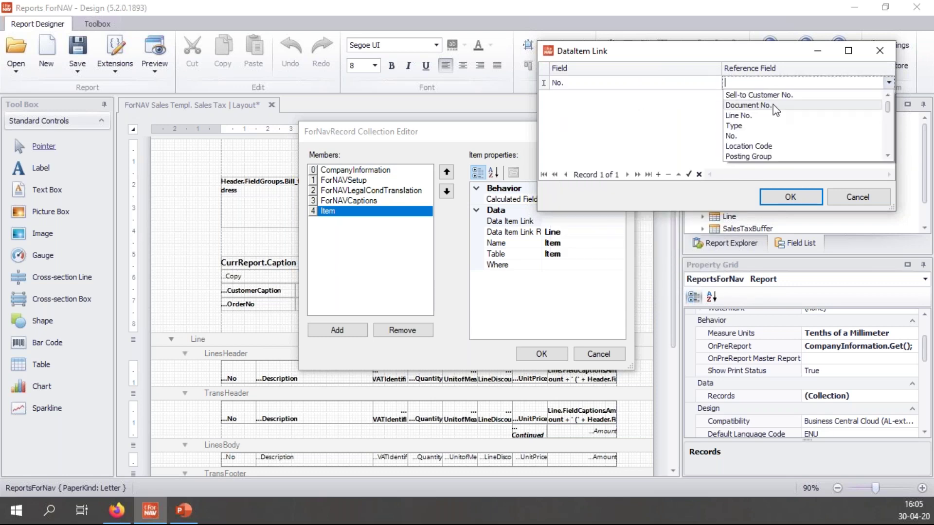
click(750, 136)
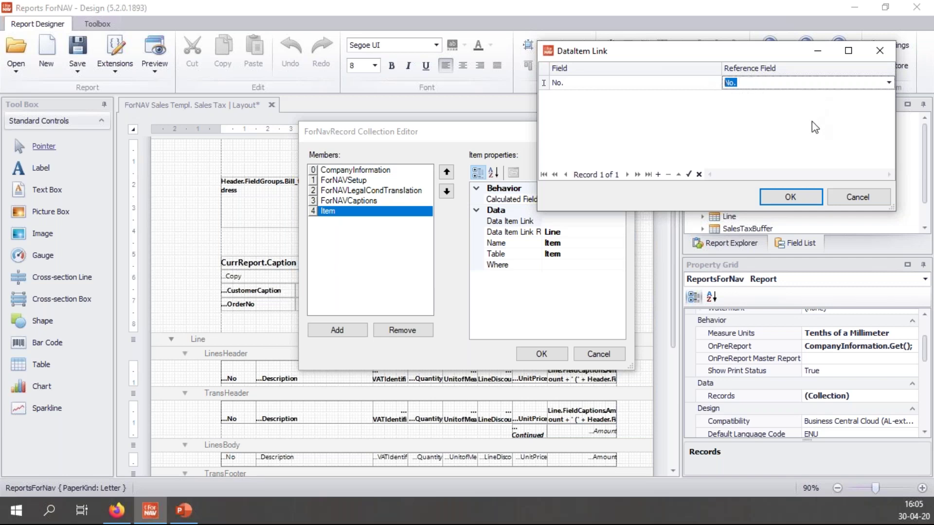
click(790, 197)
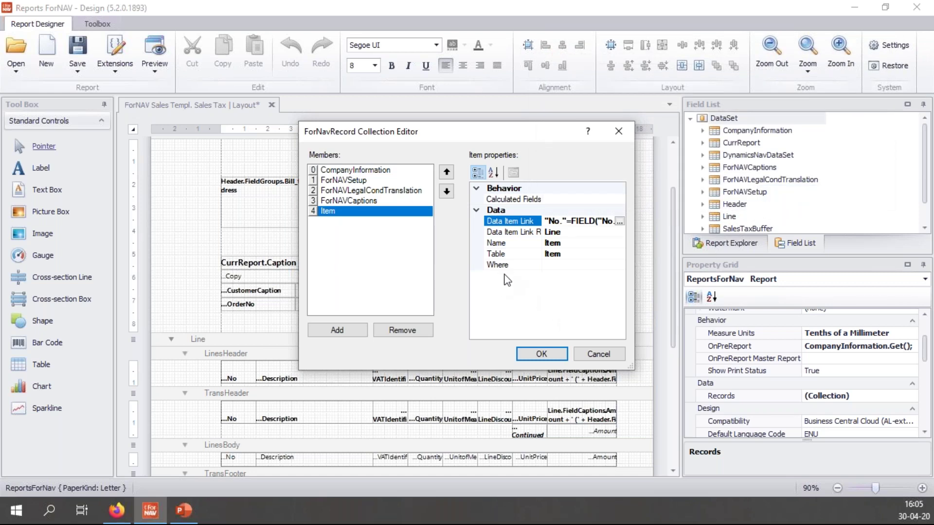
click(555, 265)
click(619, 265)
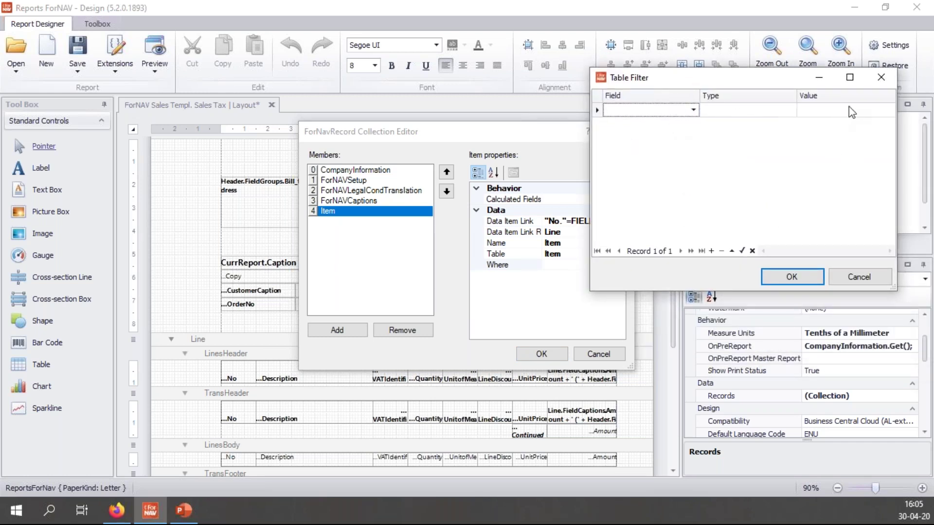
click(690, 112)
click(690, 111)
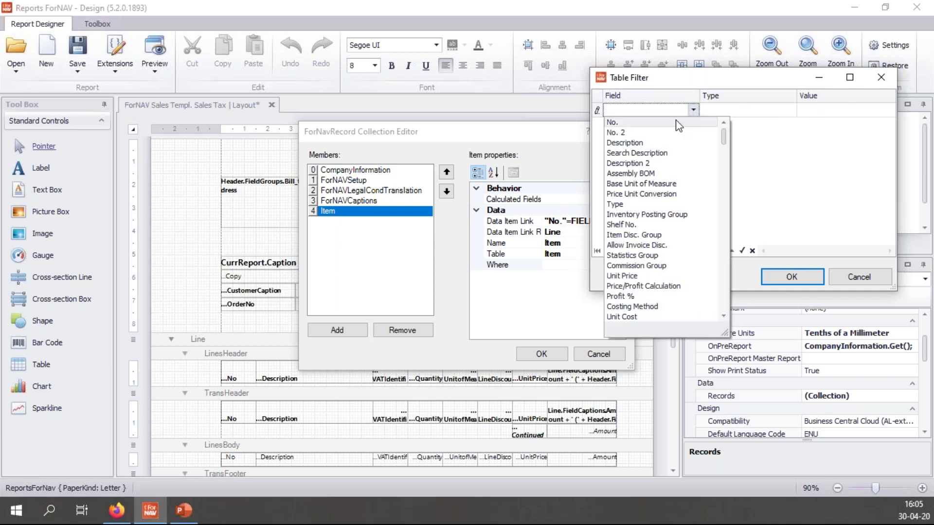
click(642, 205)
click(839, 112)
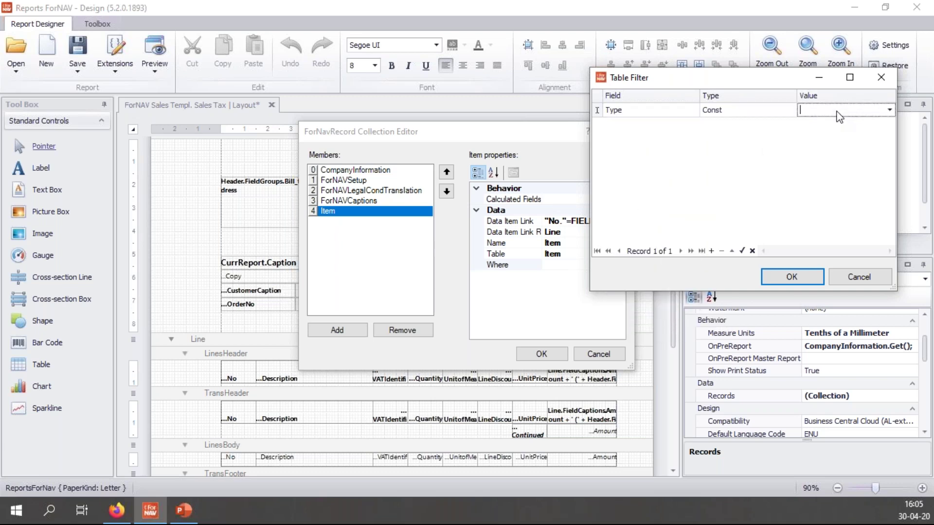
click(886, 111)
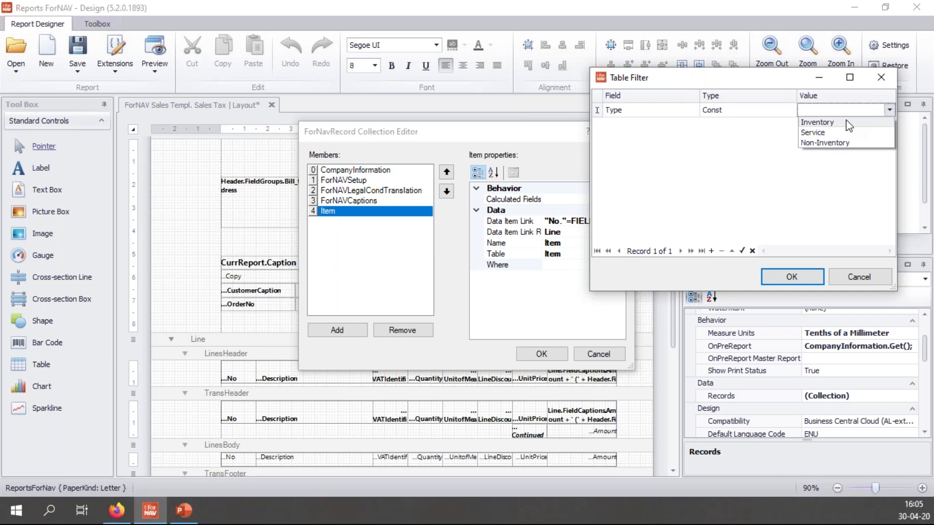
click(829, 191)
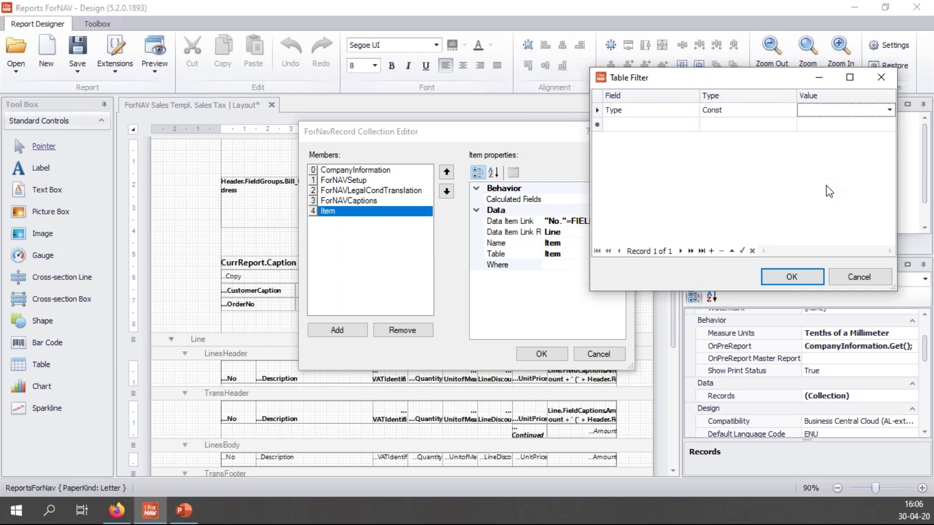
click(859, 277)
click(573, 199)
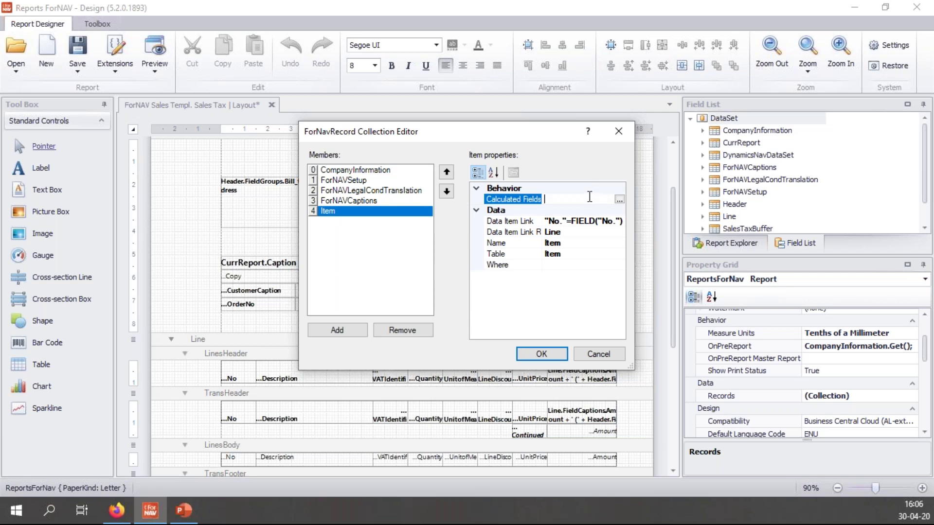
click(619, 199)
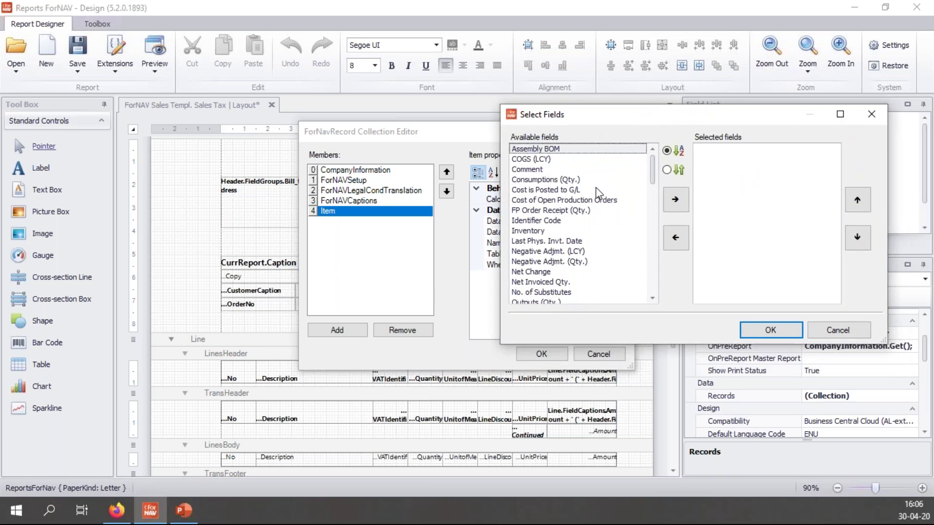
click(848, 330)
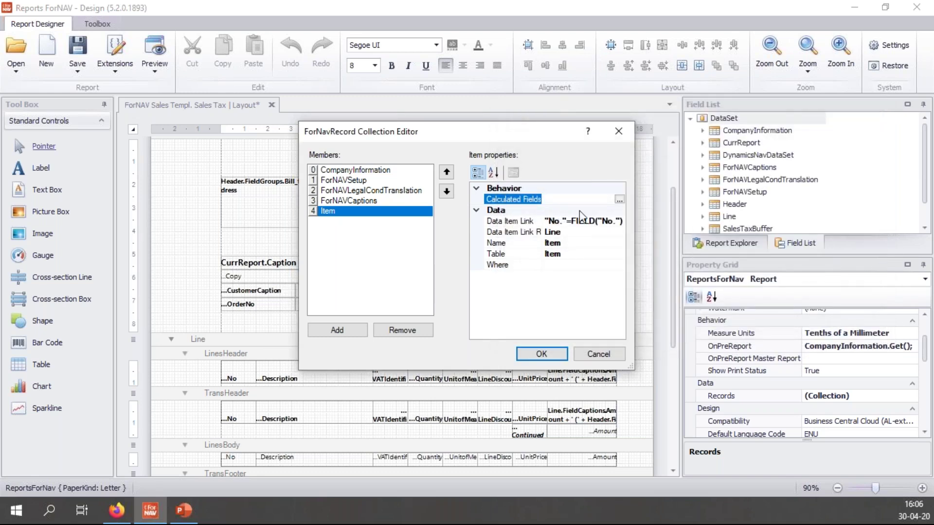
click(586, 253)
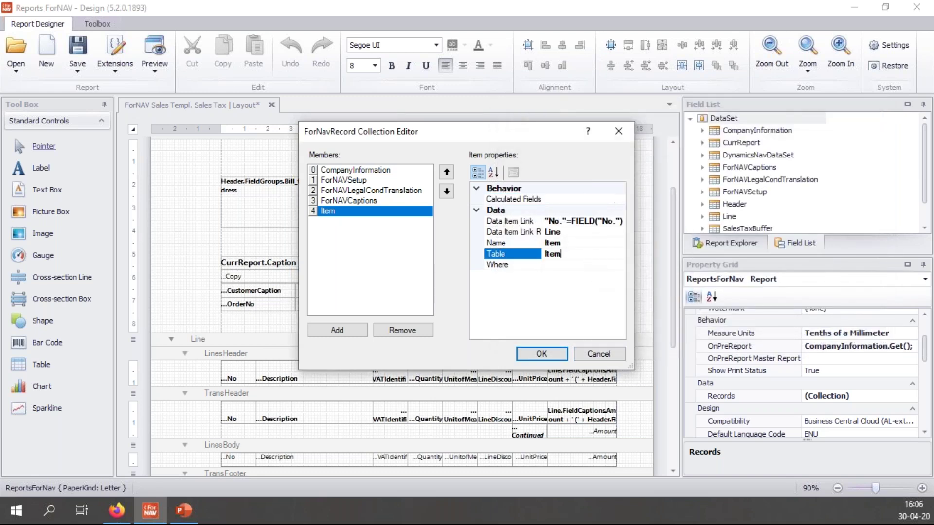
click(562, 355)
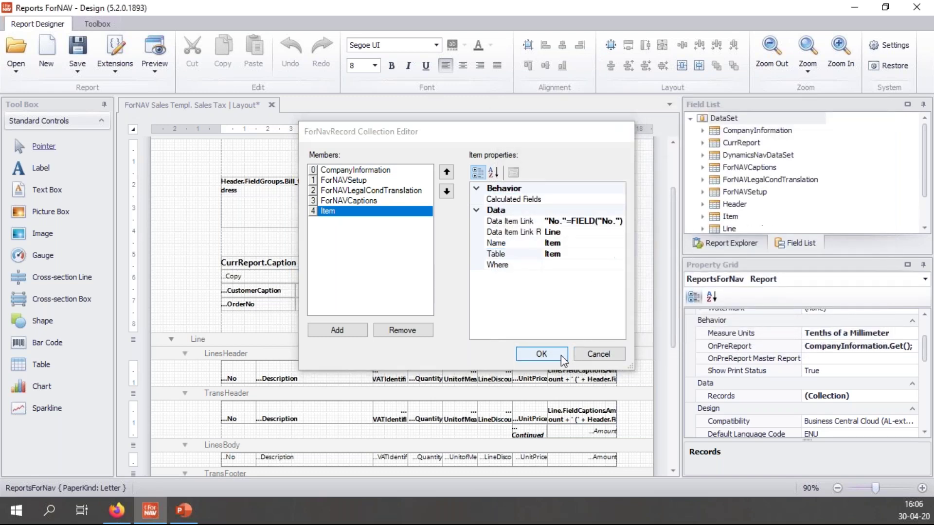
click(184, 511)
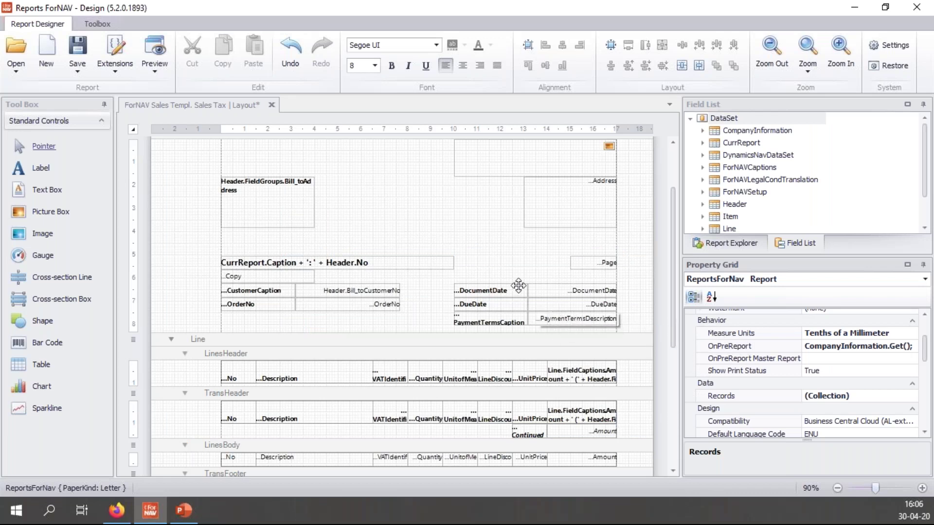
scroll(442, 264, down, 2)
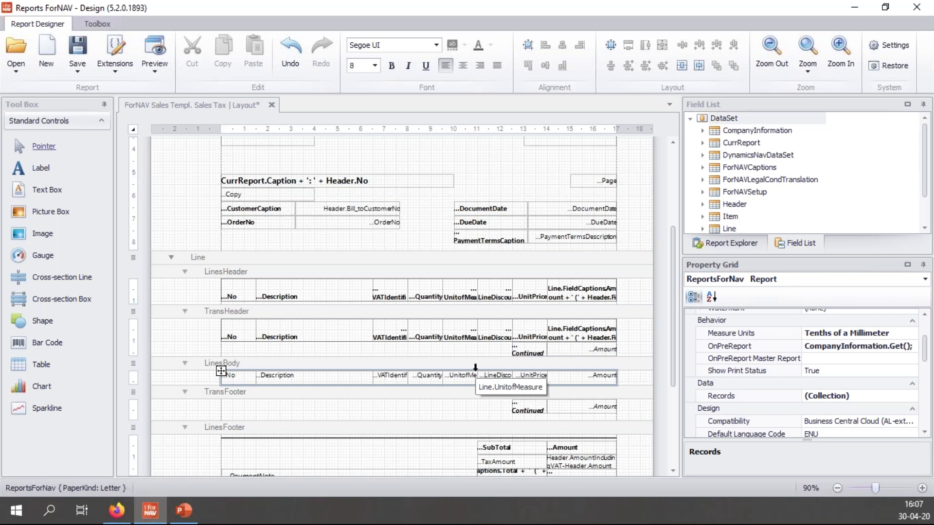
right_click(339, 258)
Insert a Body1 section under Line and place the Line's NetWeight field in it
mouse_move(405, 372)
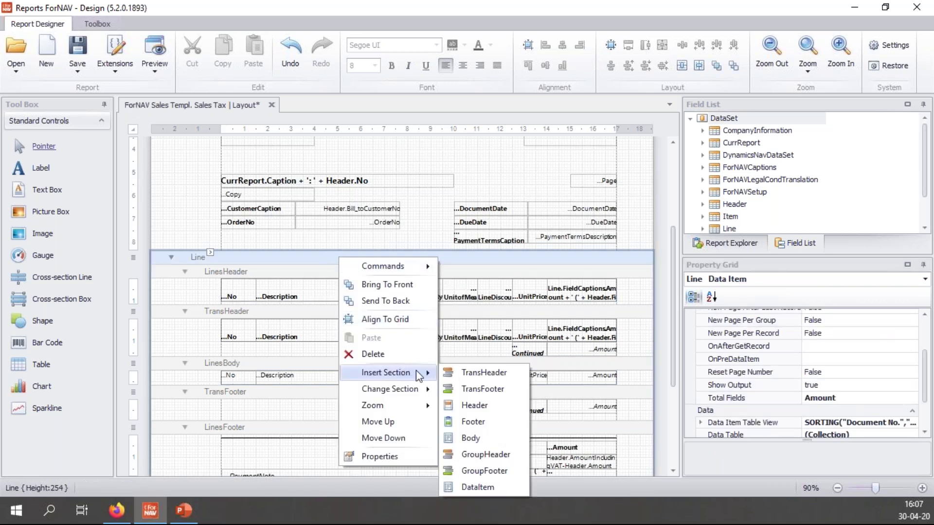
click(509, 440)
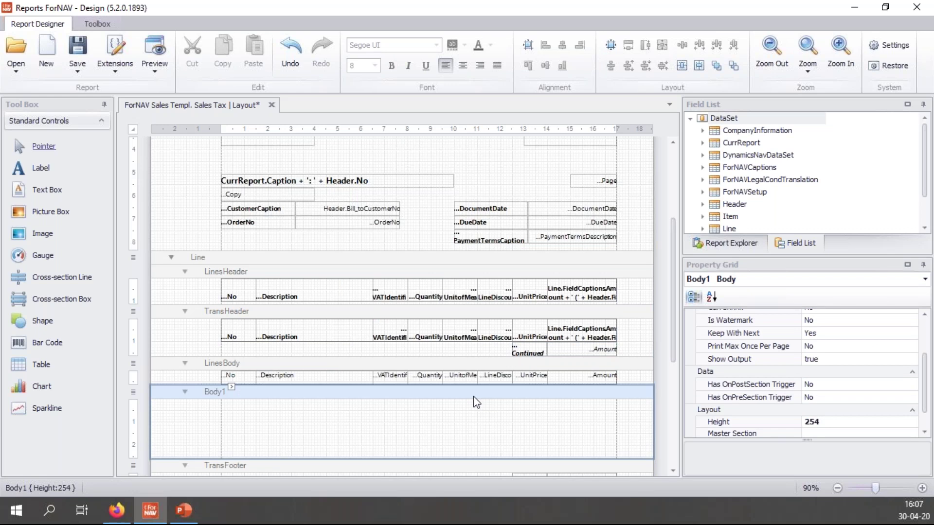
scroll(467, 380, down, 3)
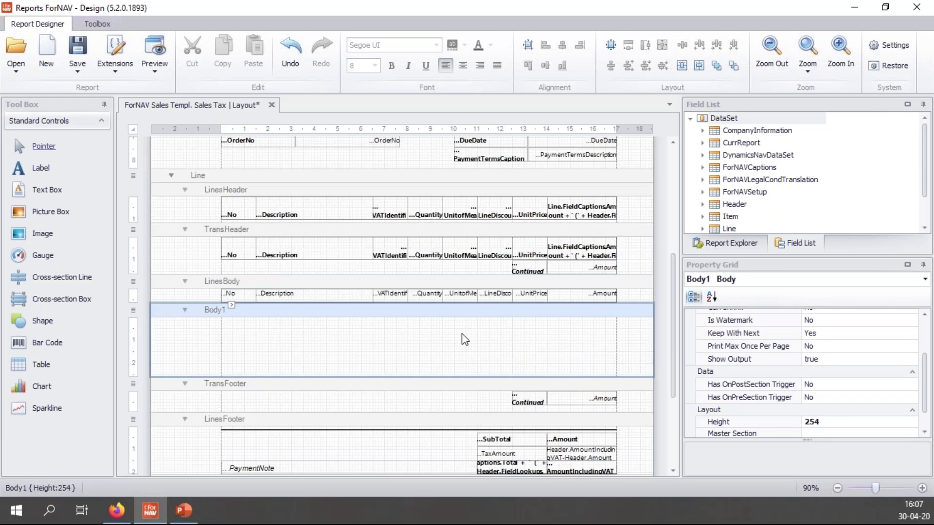
scroll(790, 165, down, 1)
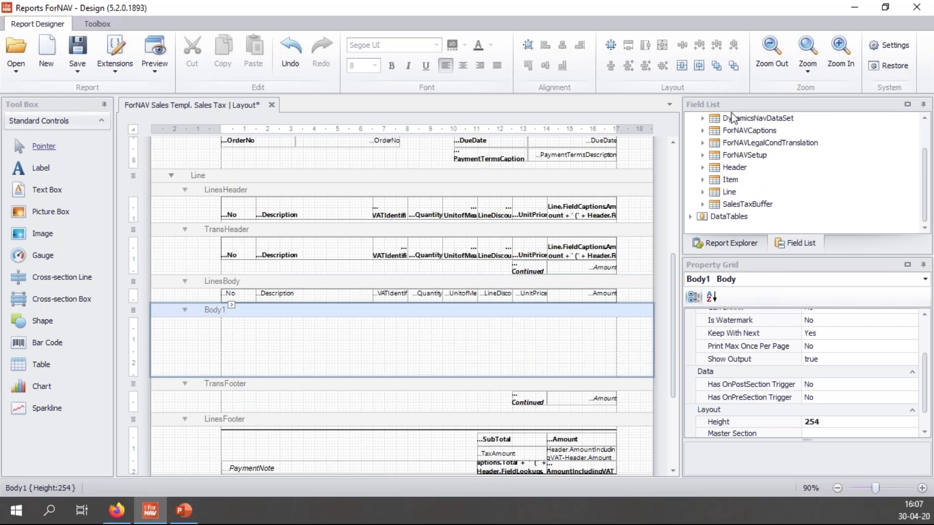
click(703, 192)
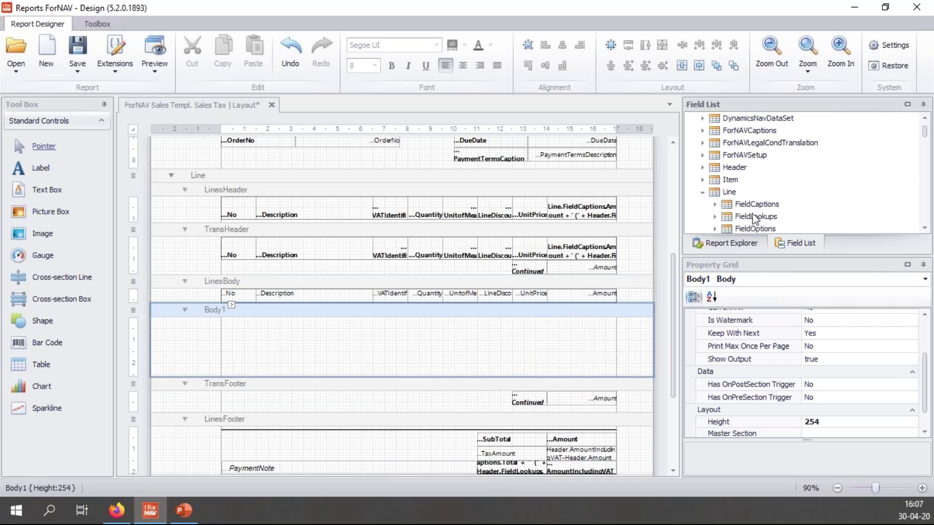
scroll(781, 218, down, 1)
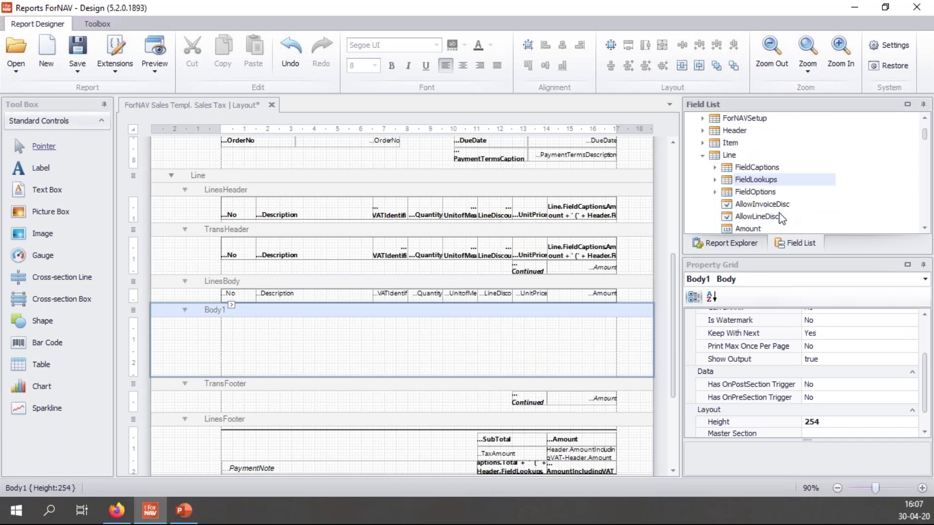
text(net)
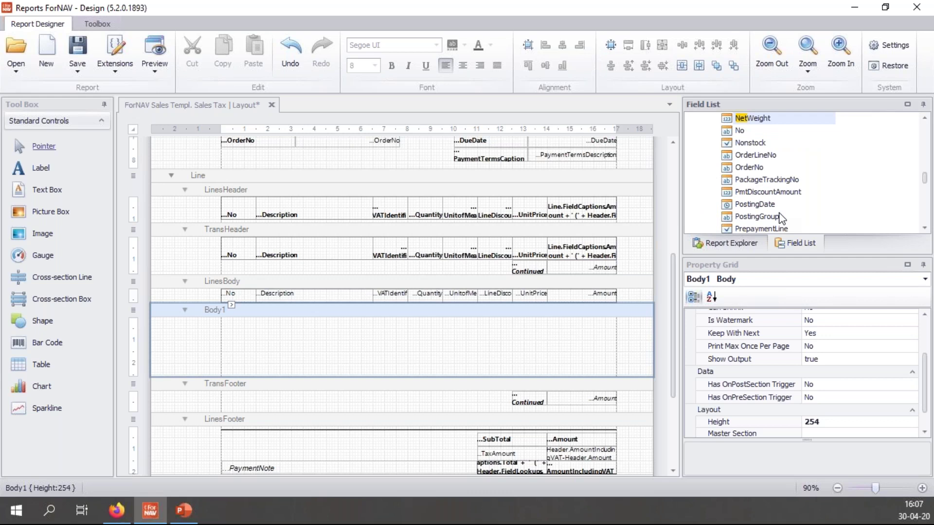
drag(762, 121, 335, 355)
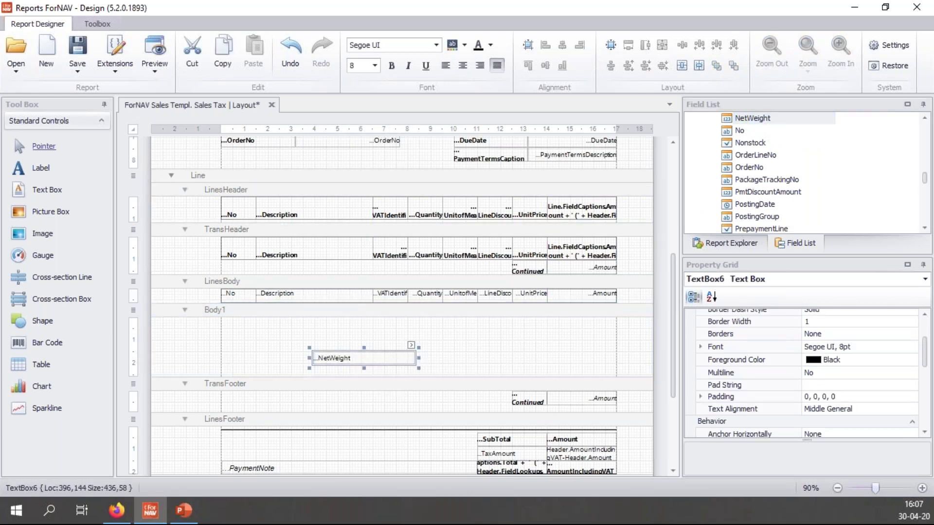
click(753, 121)
Browse the Line table's FieldLookups fields in the Field List
scroll(762, 167, up, 1)
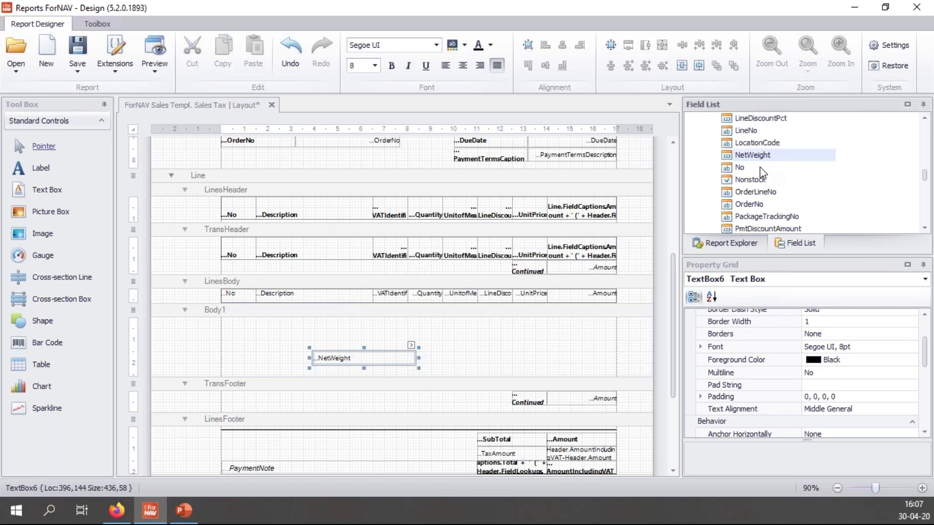
scroll(762, 167, up, 12)
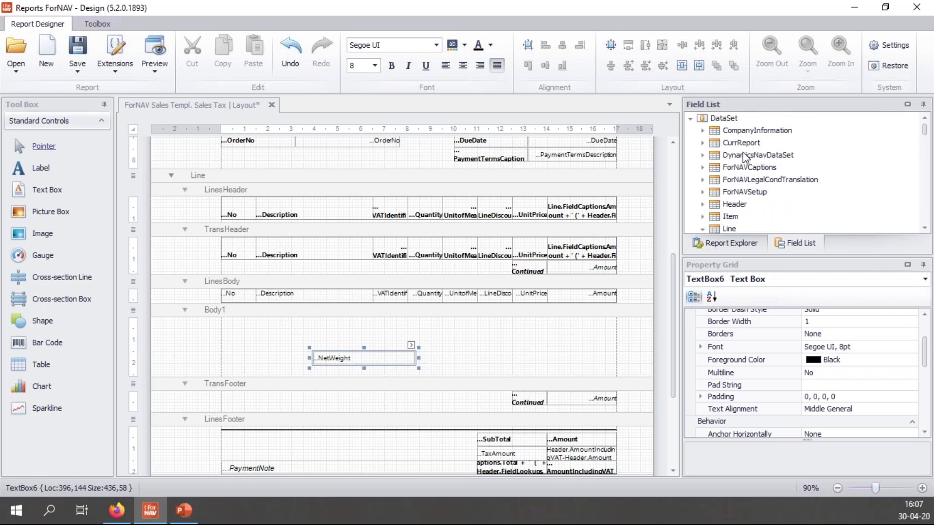
scroll(767, 173, down, 3)
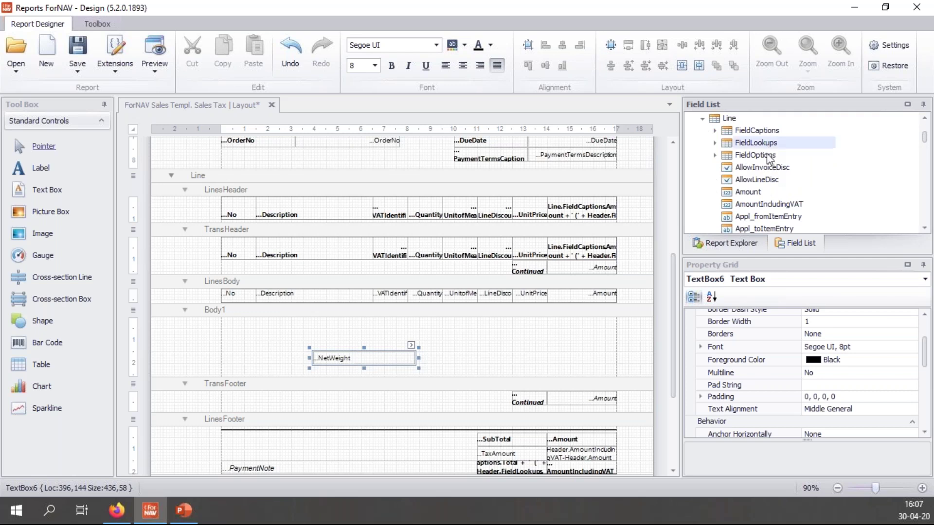
click(713, 142)
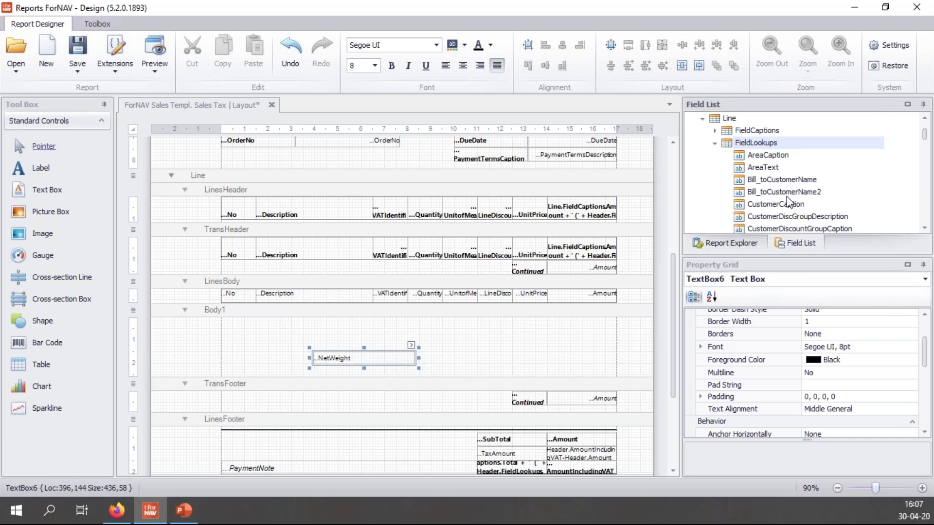
click(789, 204)
scroll(789, 203, down, 1)
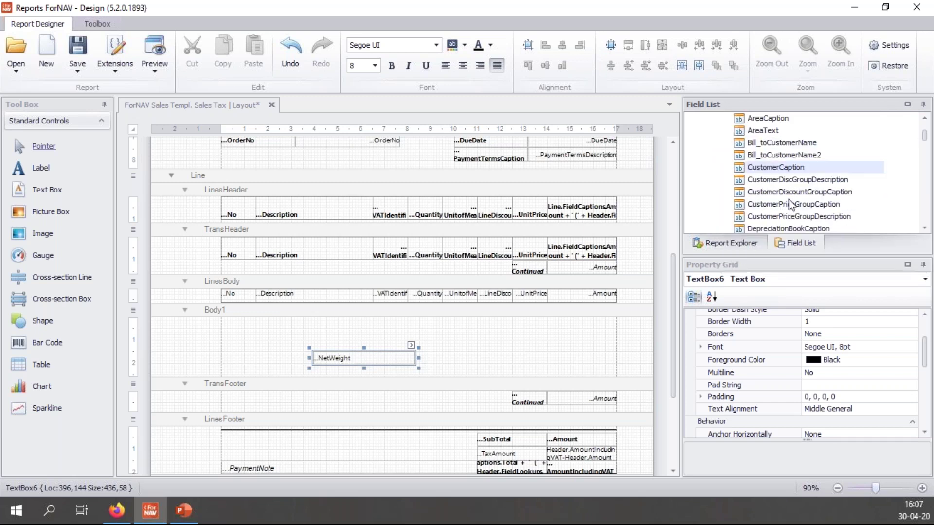
scroll(789, 198, down, 1)
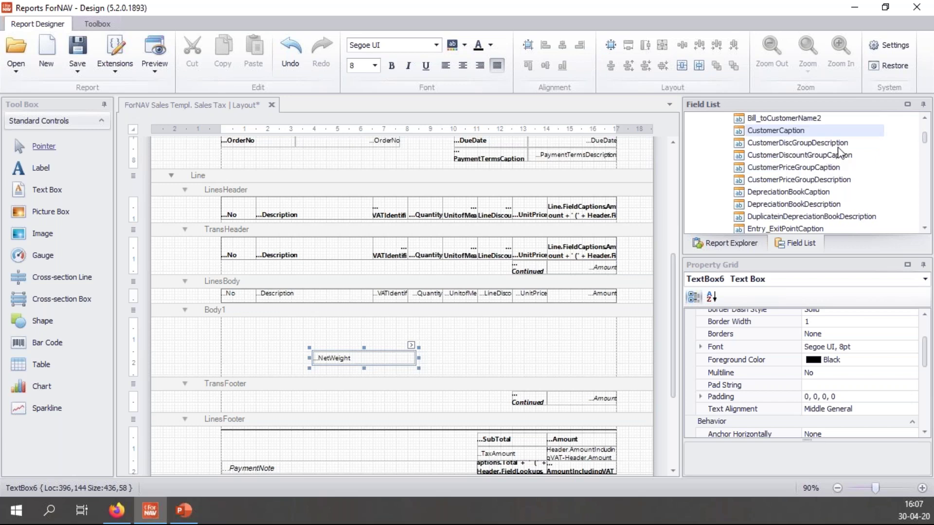
scroll(842, 155, down, 3)
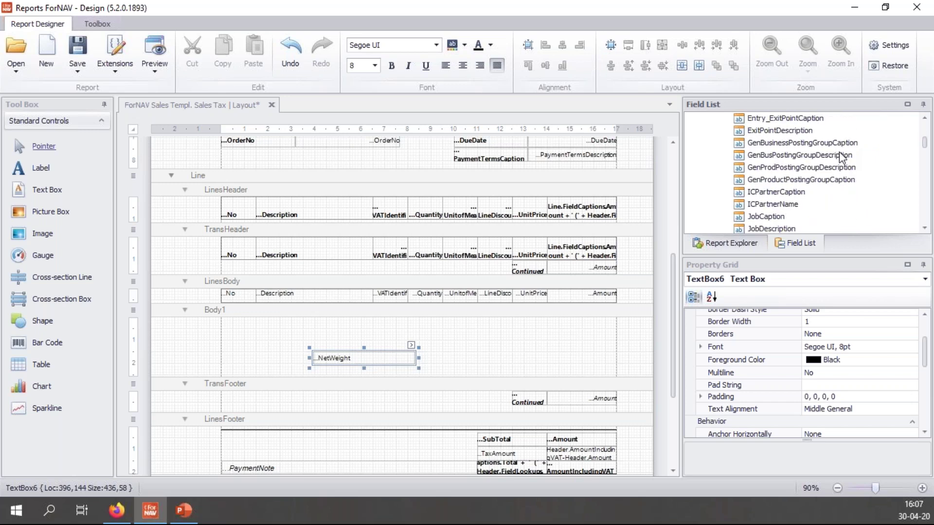
scroll(837, 156, down, 2)
scroll(838, 156, up, 2)
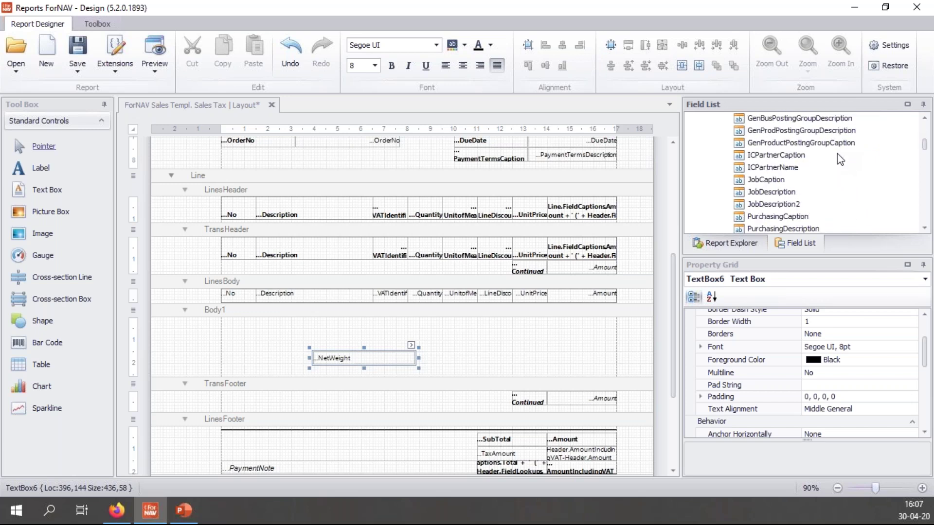
scroll(837, 153, up, 6)
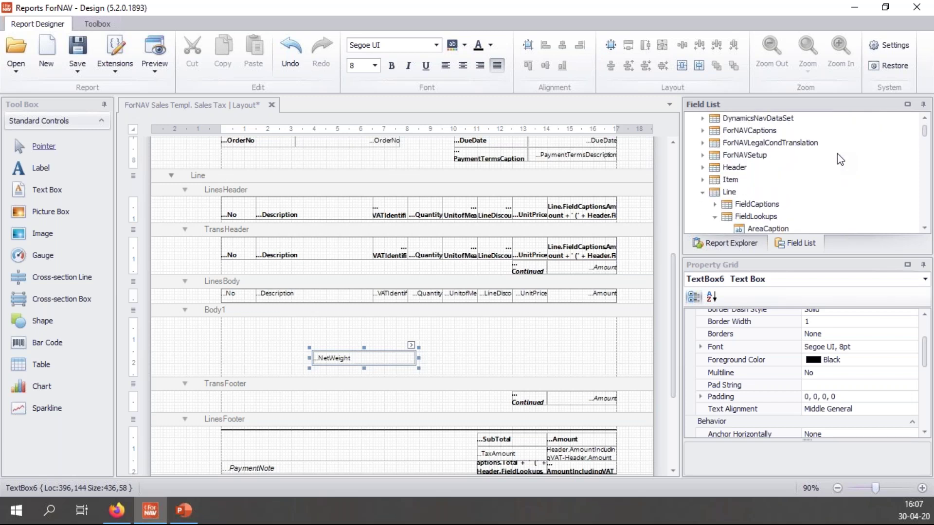
click(702, 155)
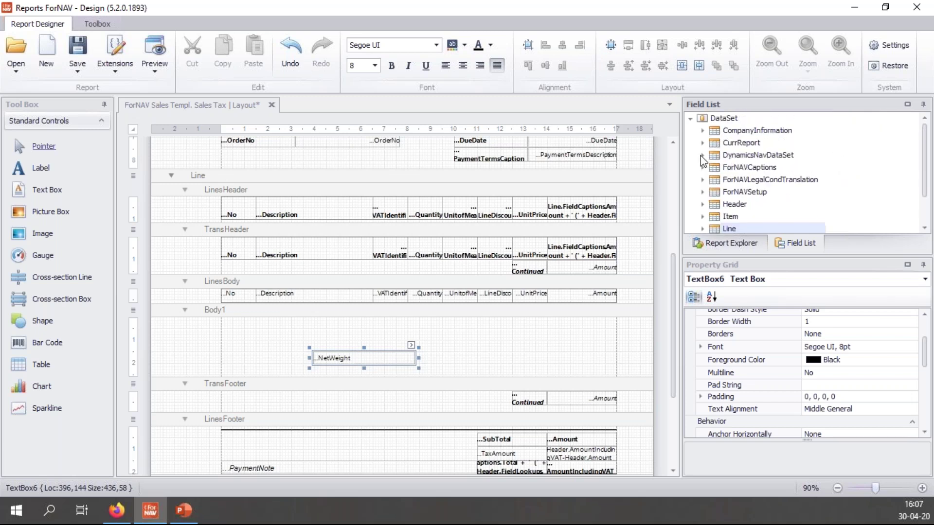
Add the Item's ItemCategoryDescription and BaseUnitofMeasureDescription fields to Body1 above NetWeight
click(703, 217)
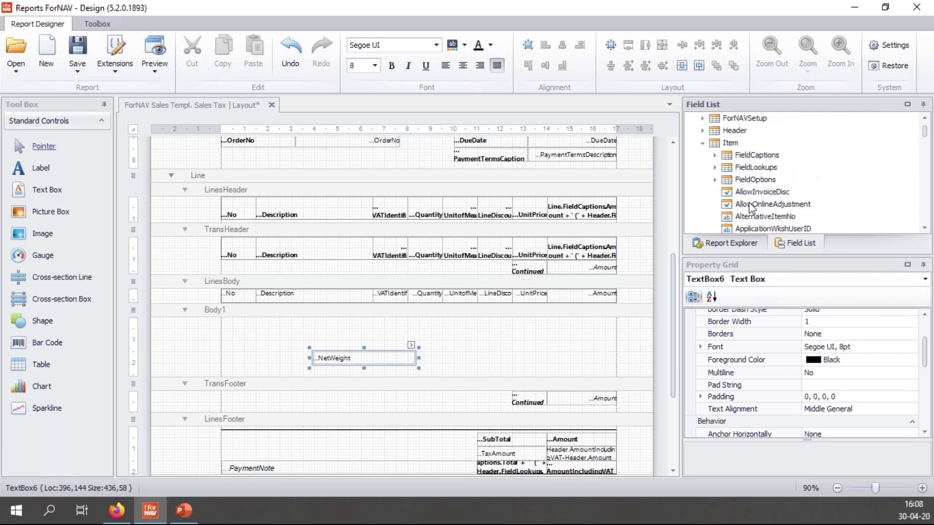
click(714, 168)
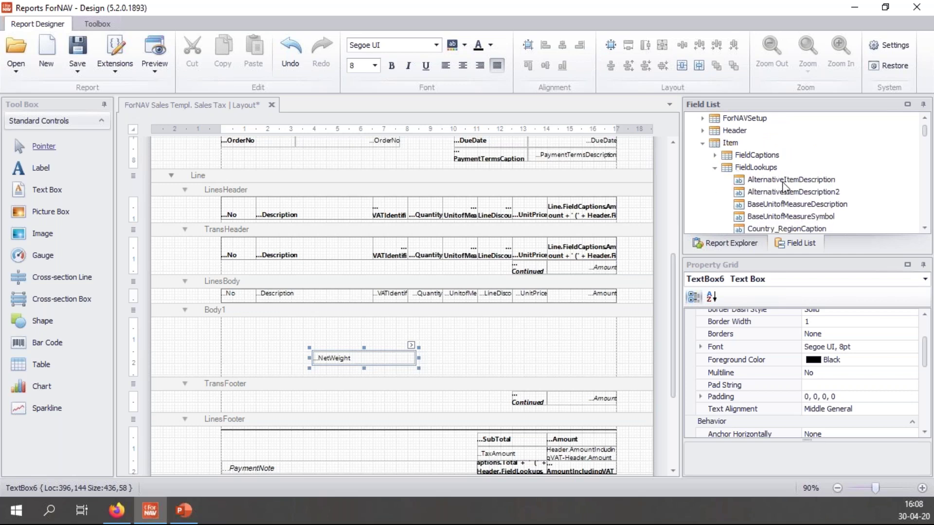
scroll(784, 185, down, 6)
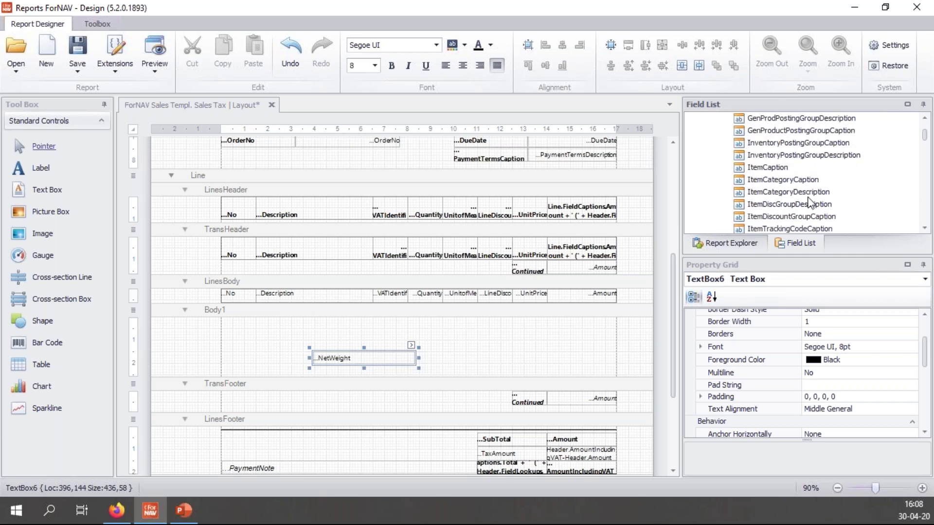
drag(810, 199, 343, 346)
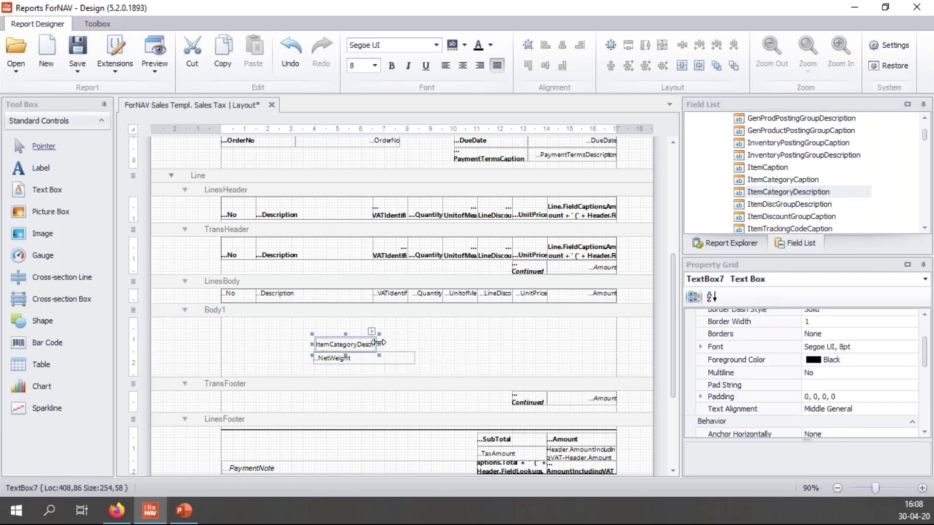
scroll(822, 182, up, 3)
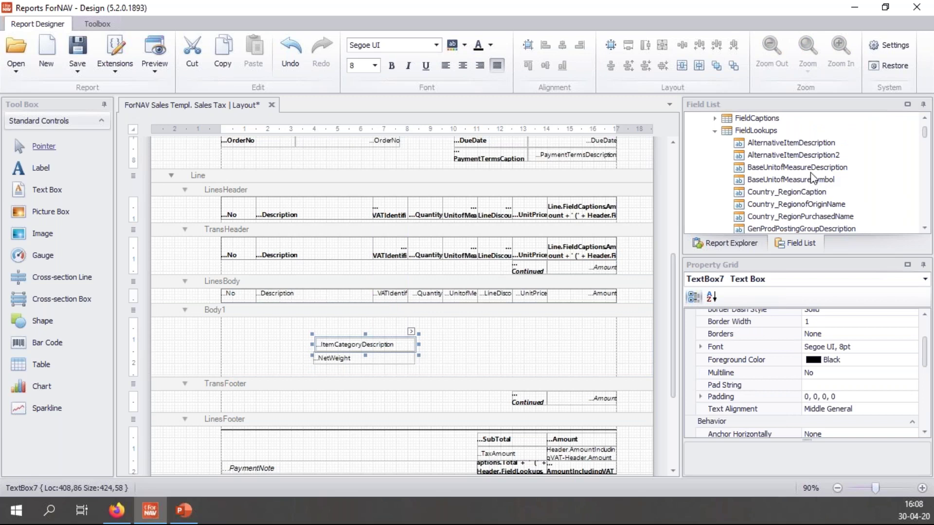
click(810, 168)
drag(798, 170, 417, 330)
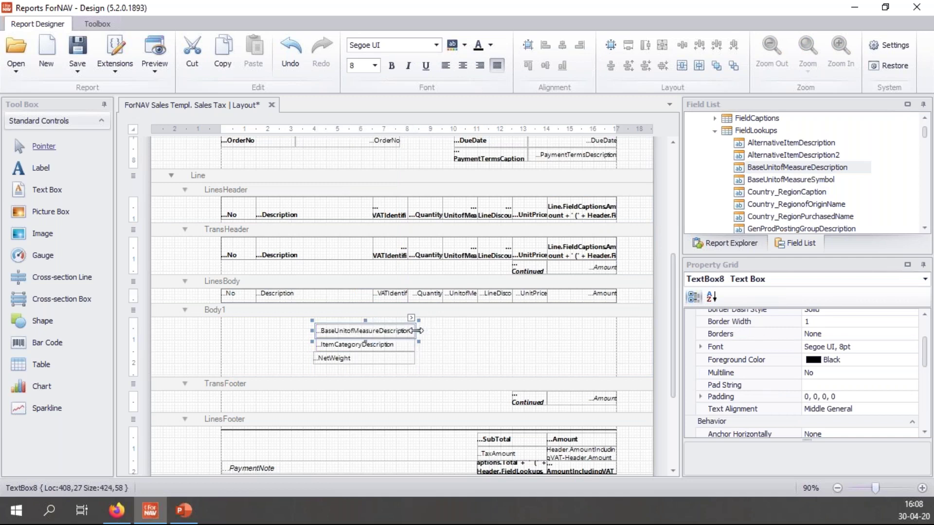
Align the three Body1 text boxes and even out their vertical spacing
click(368, 375)
click(374, 332)
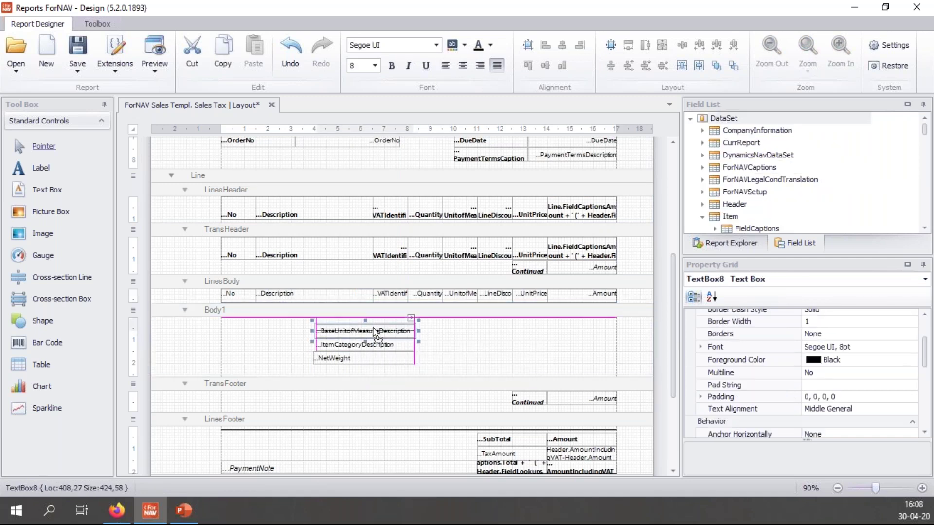
drag(374, 332, 374, 325)
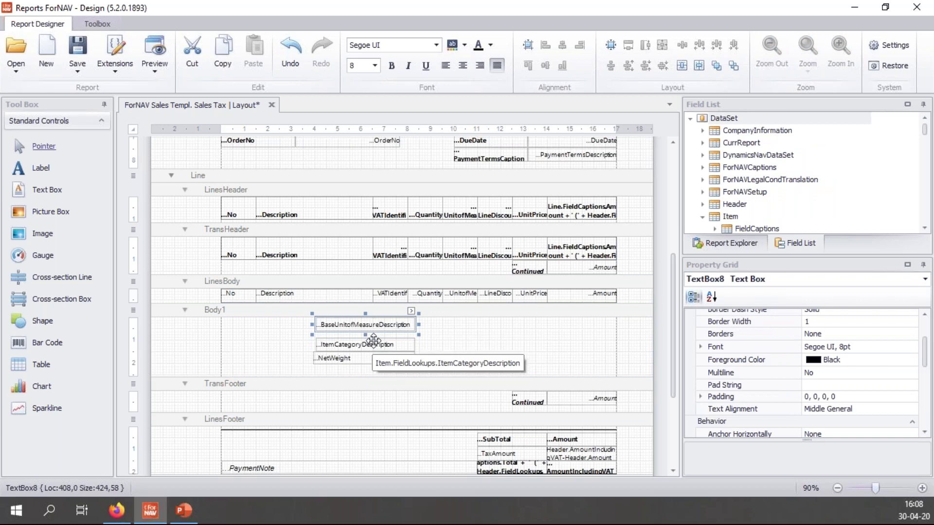
click(405, 372)
drag(405, 375, 392, 323)
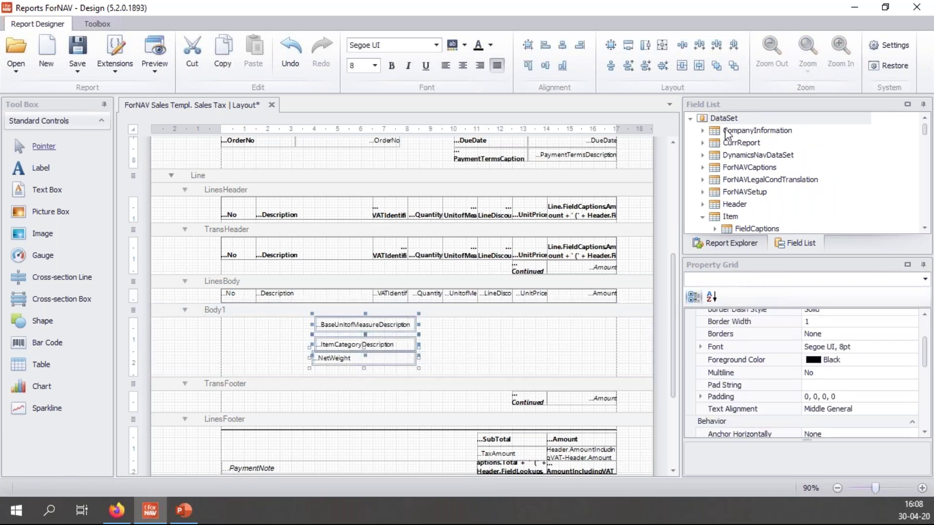
click(661, 67)
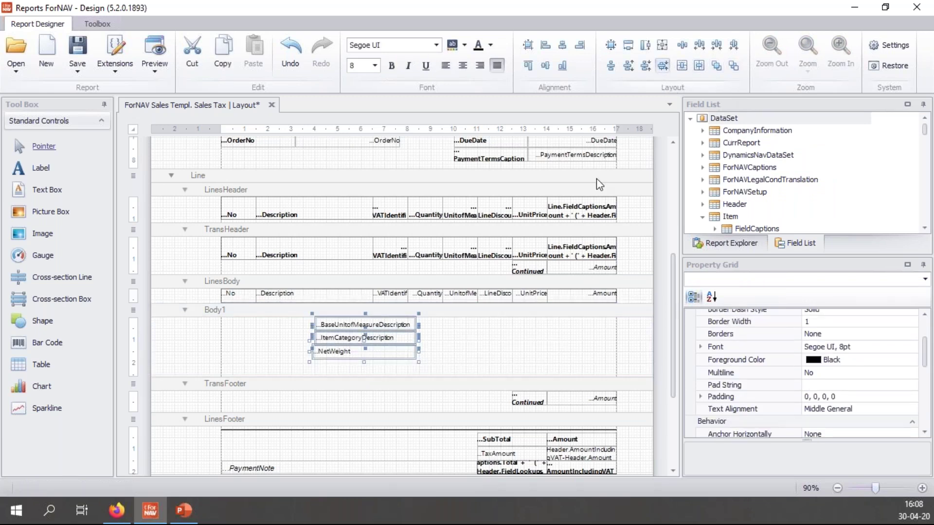
click(552, 60)
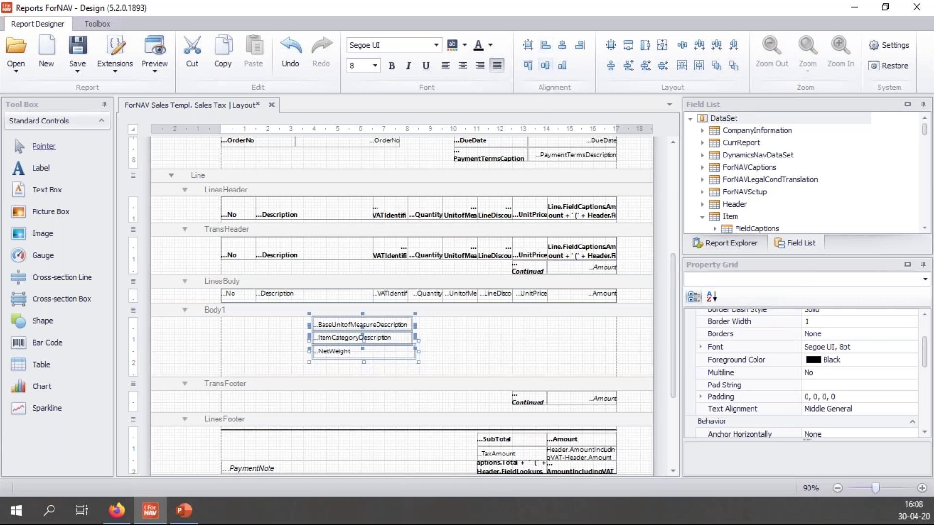
click(489, 346)
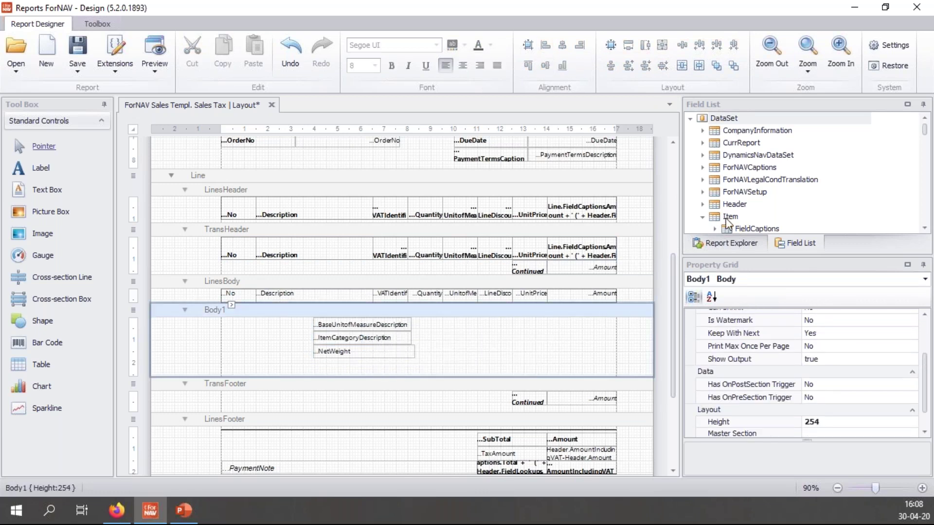
Add ItemCategory, BaseUnitofMeasure and NetWeight caption boxes beside their fields in Body1
scroll(769, 189, down, 4)
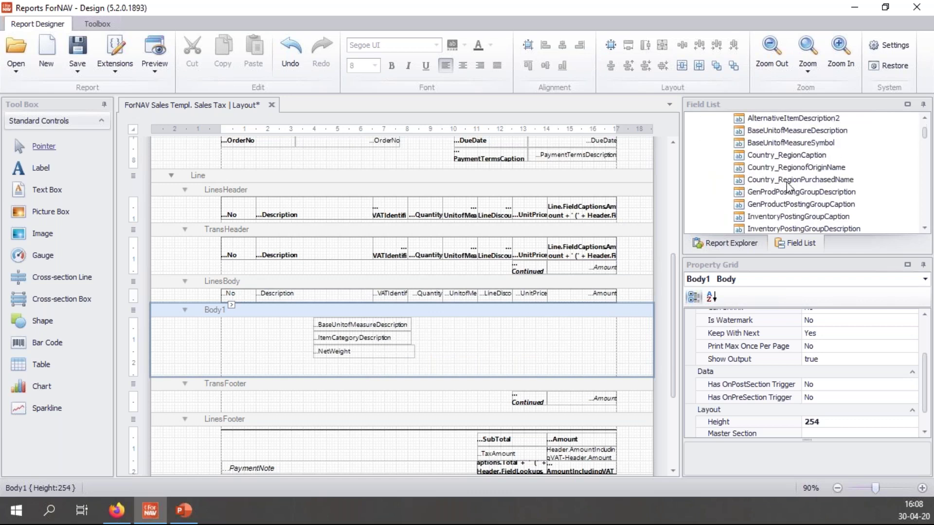
scroll(788, 185, down, 1)
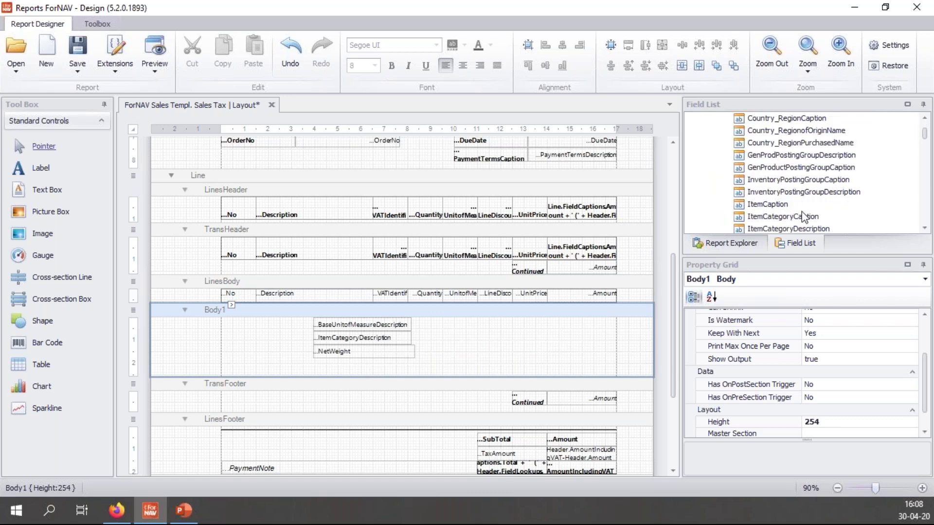
drag(804, 222, 281, 338)
scroll(820, 192, up, 3)
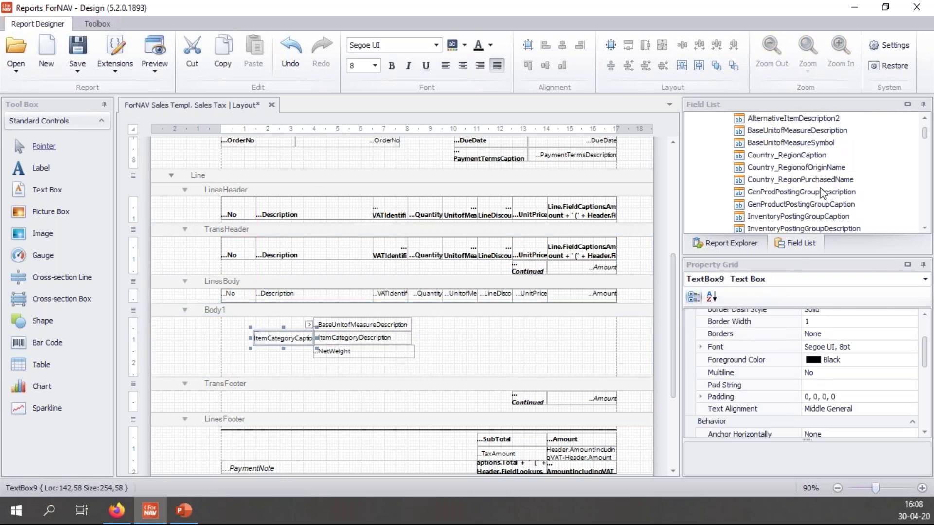
click(715, 167)
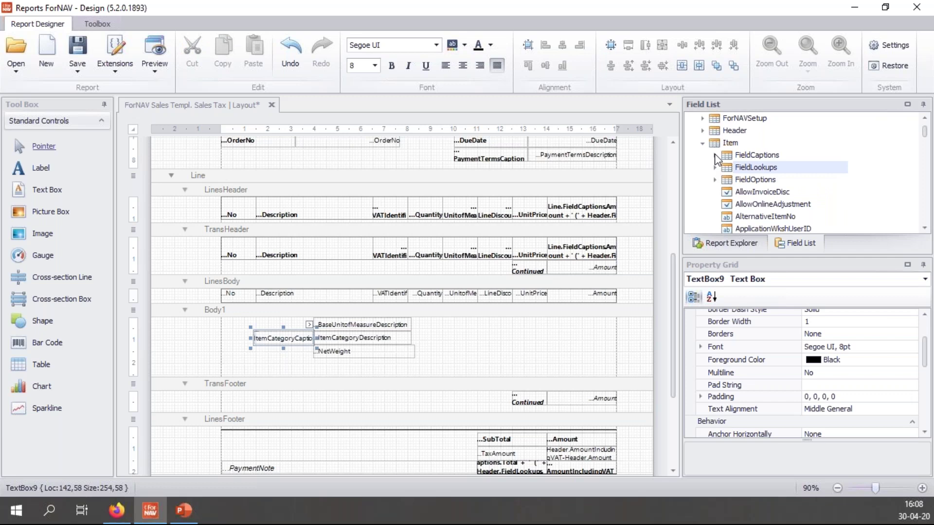
click(715, 155)
click(787, 205)
scroll(789, 209, down, 2)
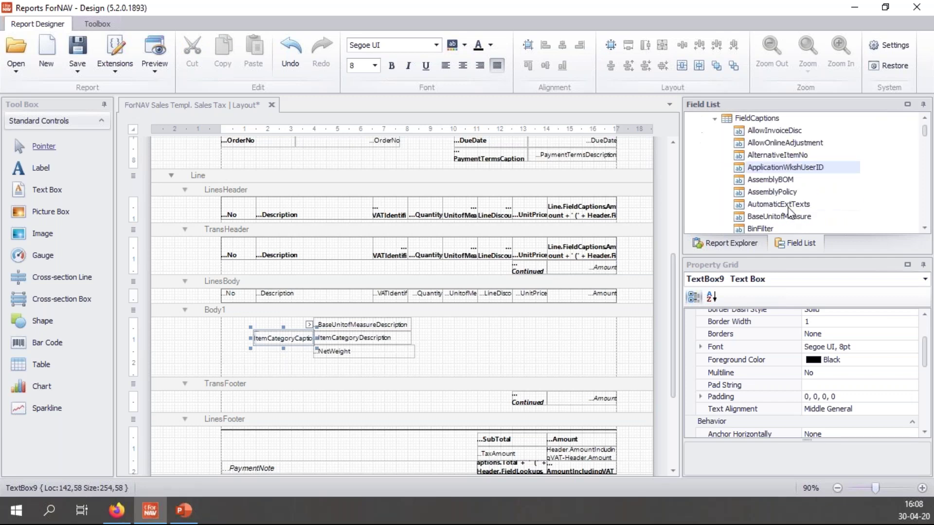
mouse_move(803, 181)
mouse_down()
mouse_move(687, 198)
mouse_move(444, 262)
mouse_move(283, 327)
mouse_up()
text(n)
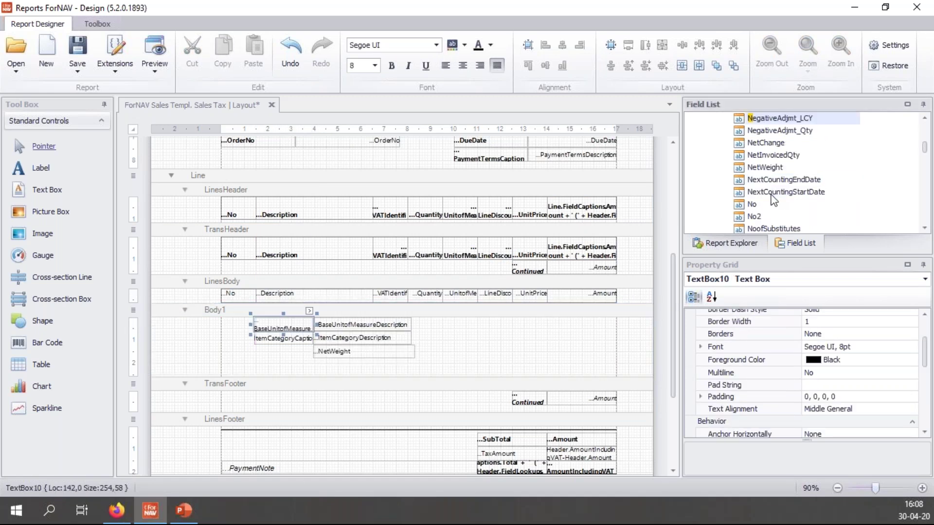
text(et)
drag(772, 169, 282, 349)
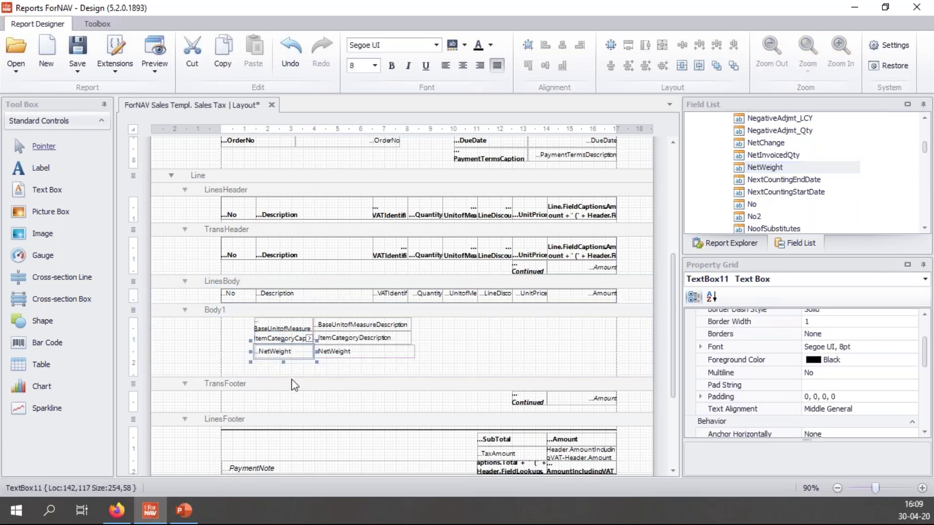
Shrink Body1 and give all six boxes a dark red background with white text
drag(294, 384, 292, 362)
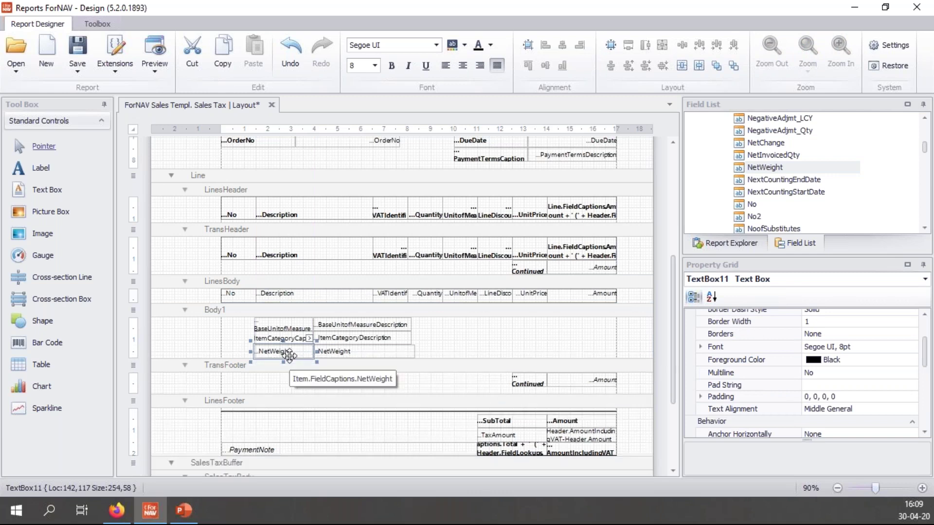
click(461, 357)
drag(461, 358, 247, 326)
click(464, 46)
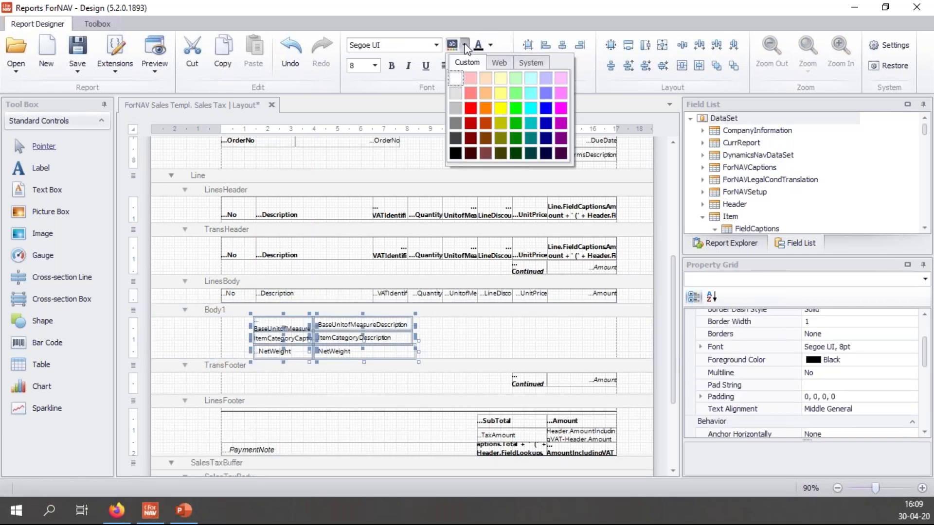
click(470, 139)
click(492, 45)
click(487, 78)
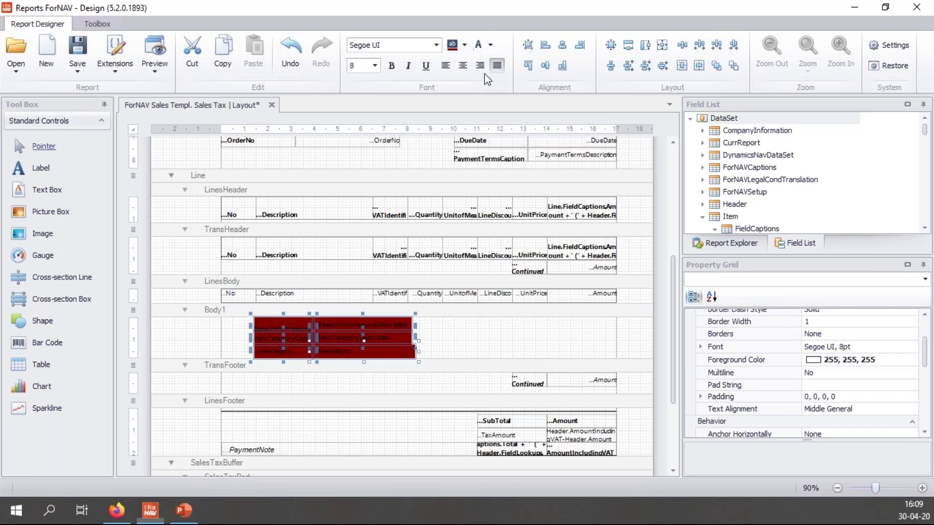
click(465, 327)
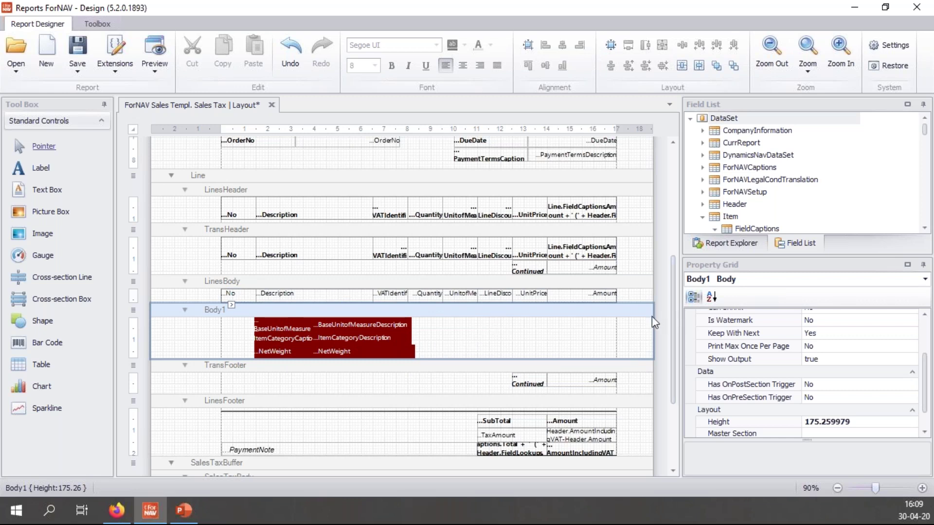
scroll(925, 378, up, 1)
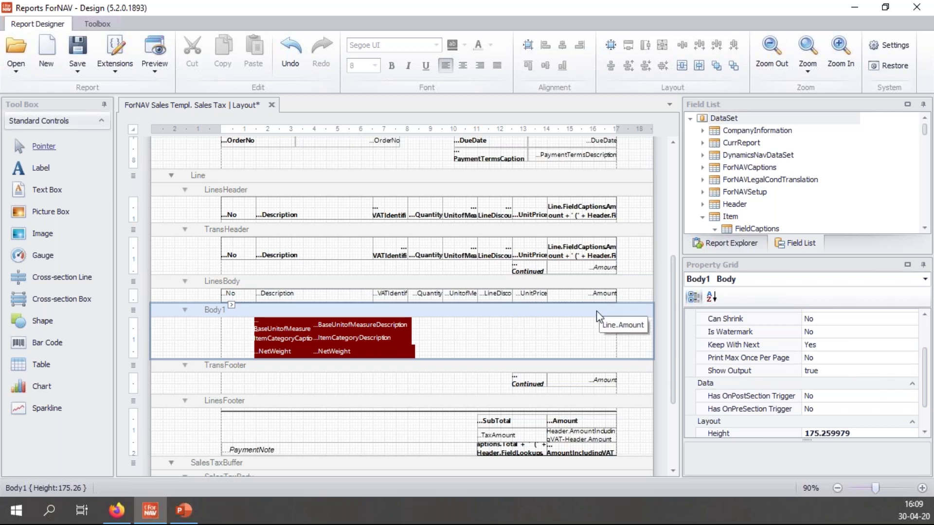
click(830, 373)
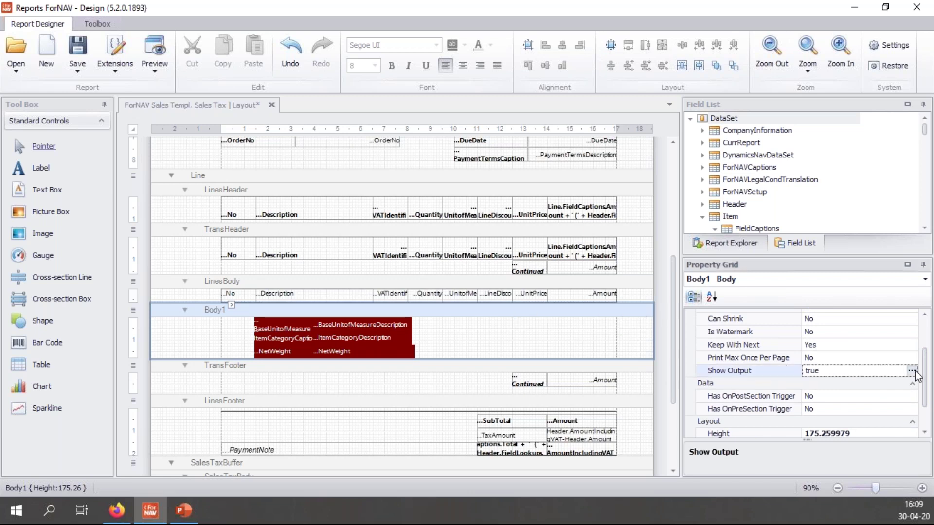
Change Body1's Show Output from true to Line.Type == Line.FieldOptions.Type.Item
click(911, 371)
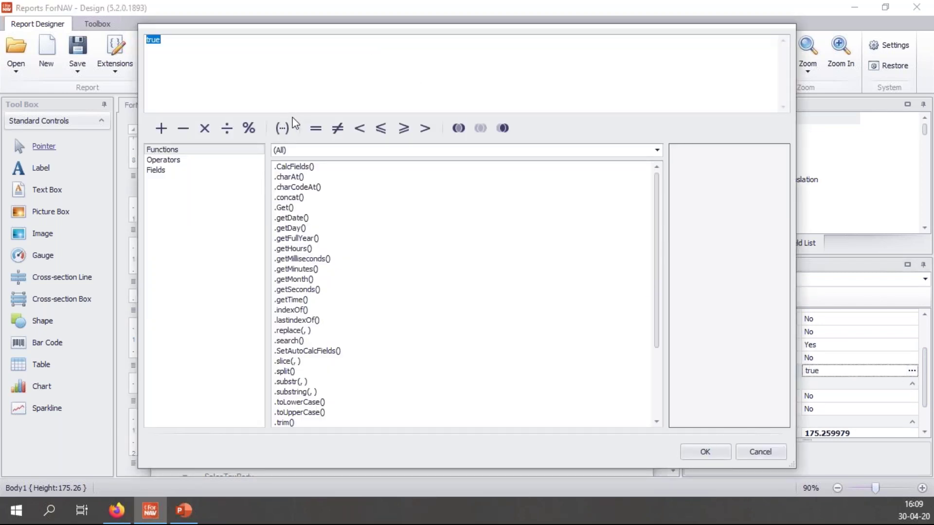
key(Delete)
click(204, 169)
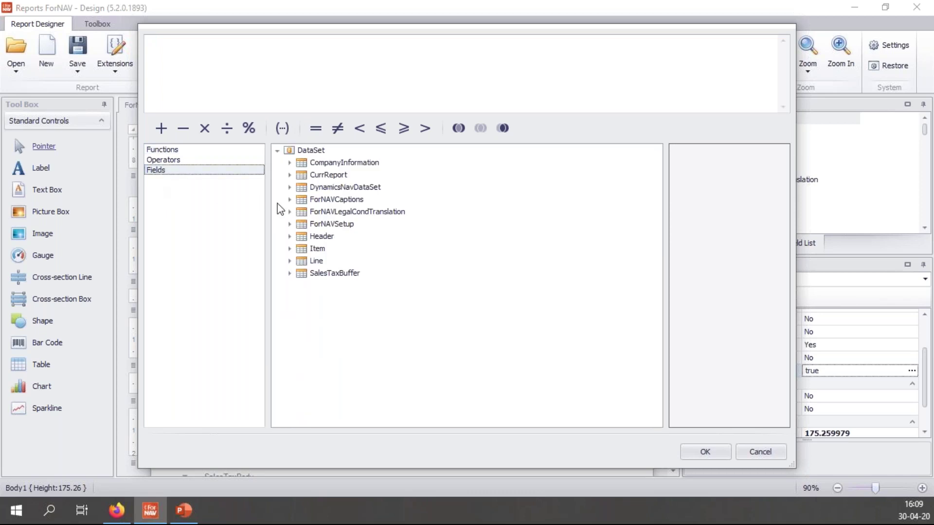
click(289, 261)
click(336, 323)
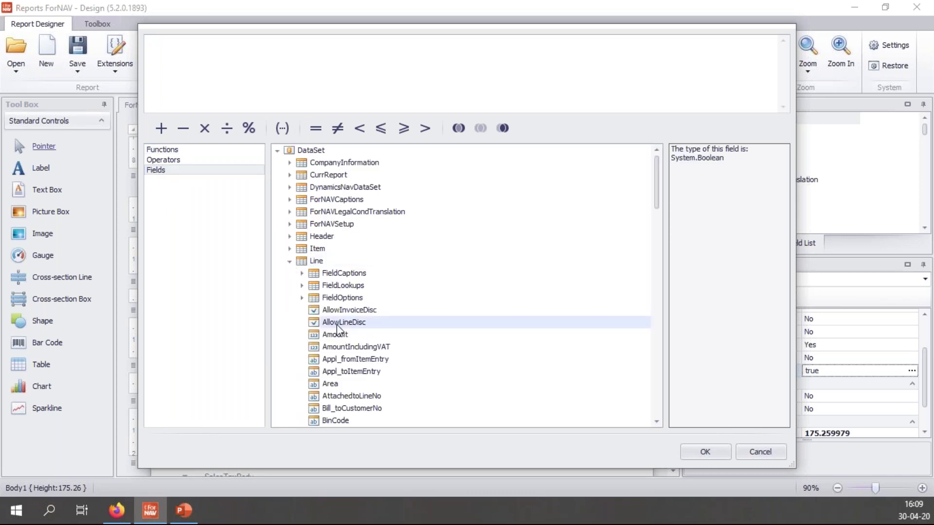
text(ty)
double_click(337, 237)
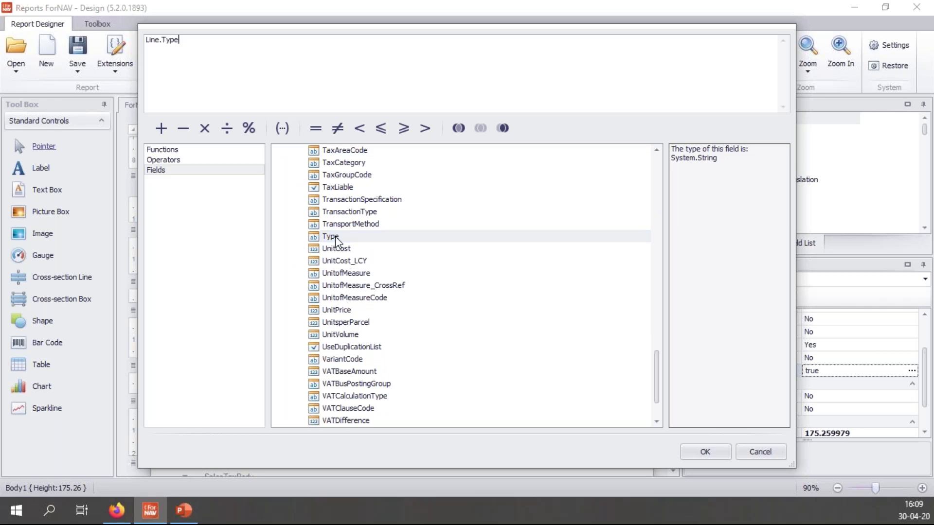
click(316, 129)
scroll(336, 219, up, 10)
scroll(340, 224, up, 20)
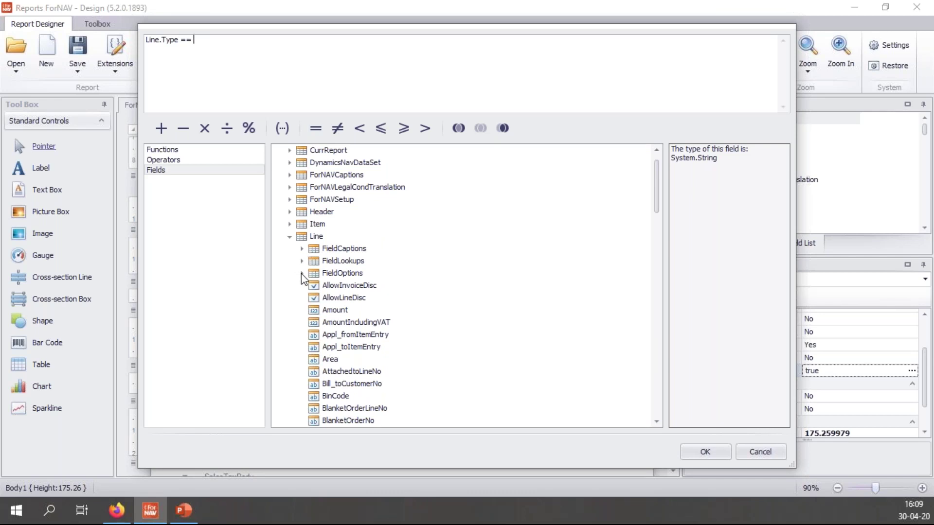
click(302, 273)
click(314, 322)
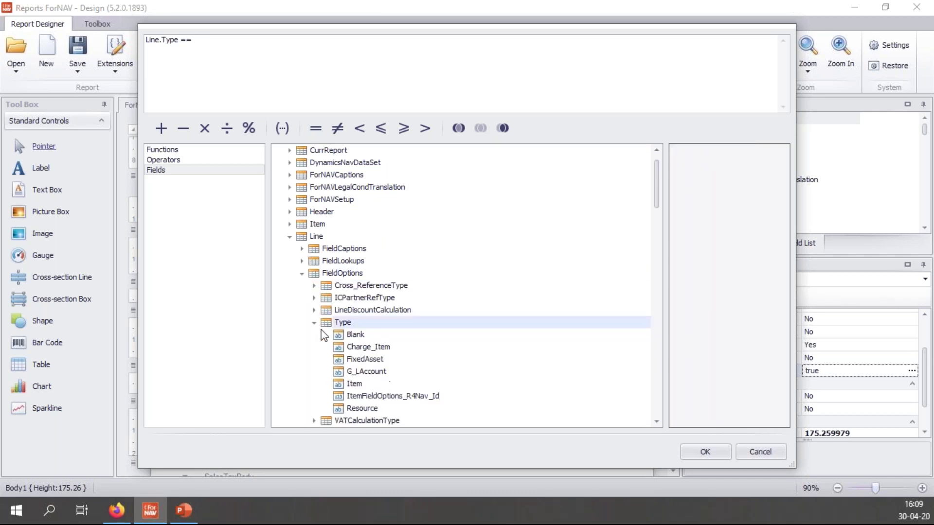
double_click(353, 384)
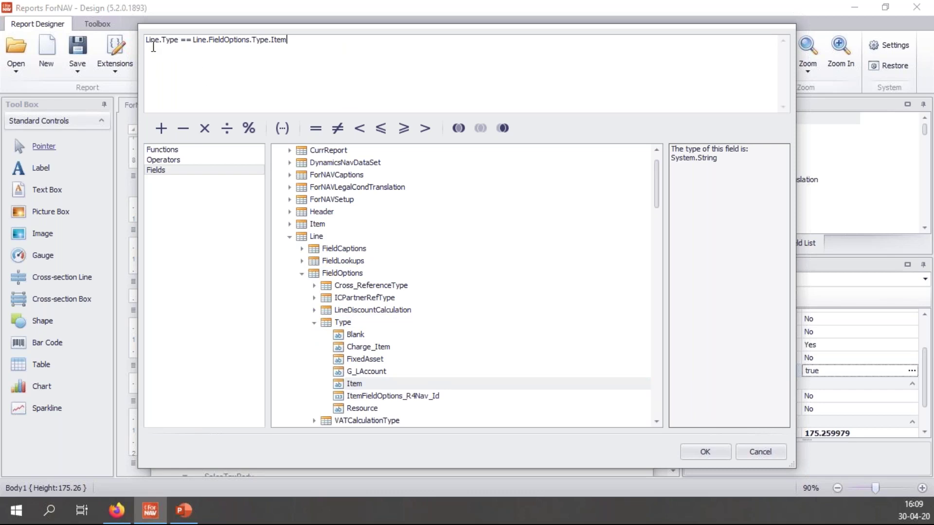
click(716, 455)
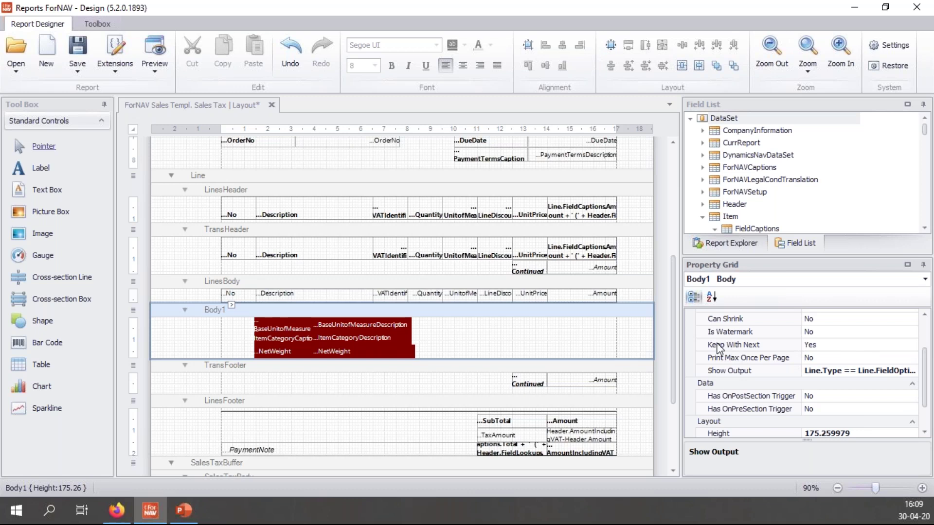
click(665, 303)
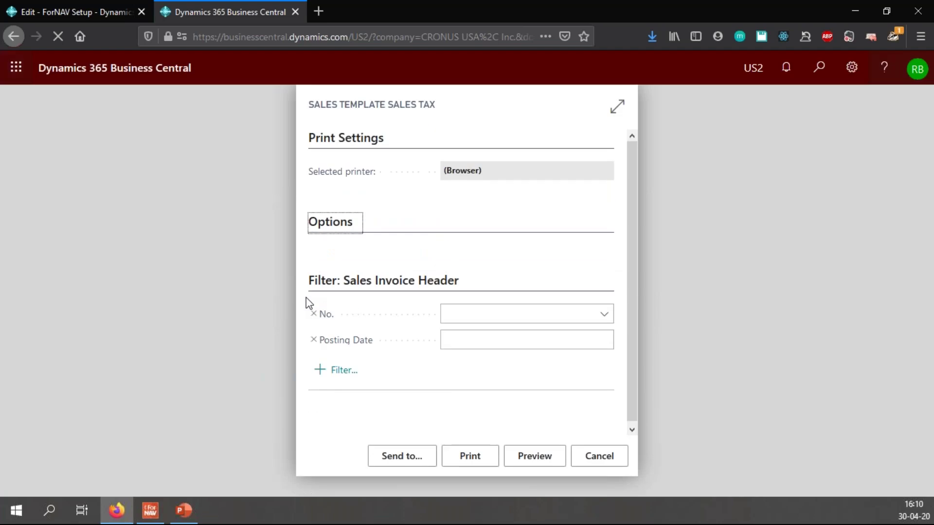
Filter the report's No. to the first posted invoice and preview it
click(603, 334)
click(603, 315)
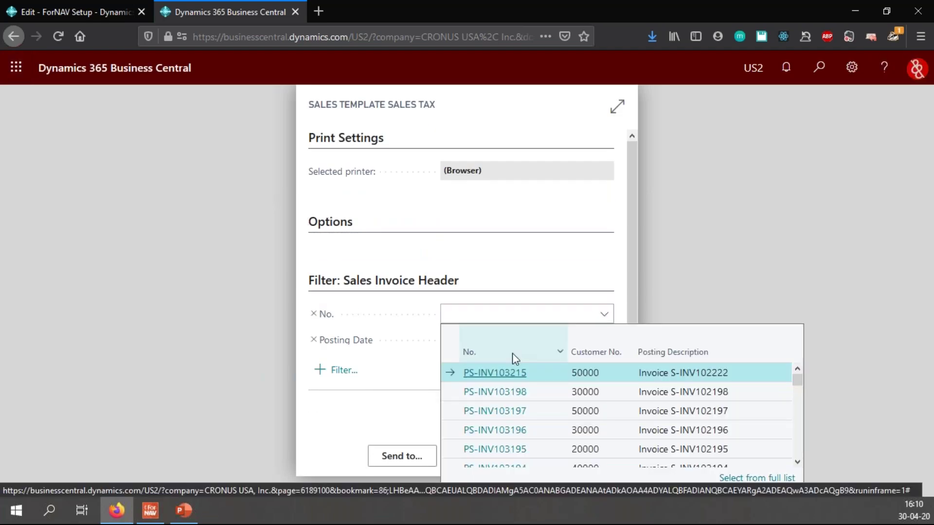
click(515, 372)
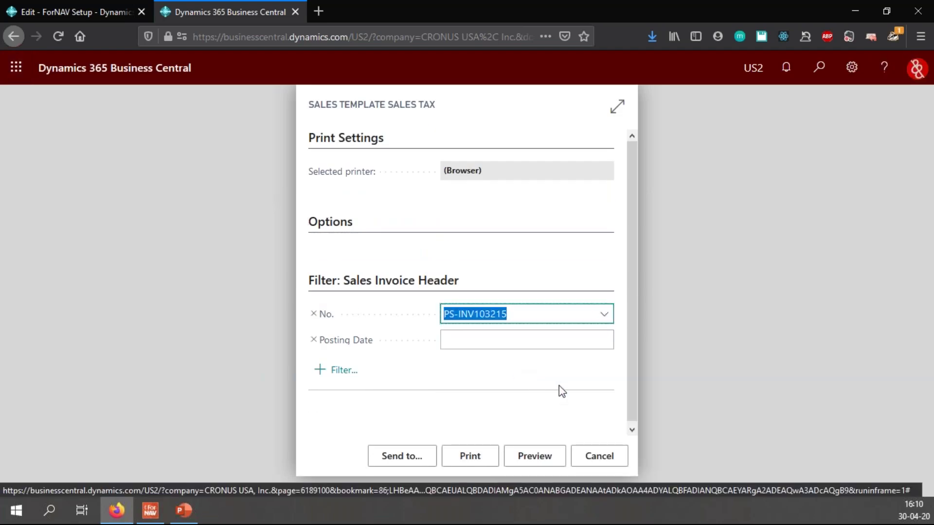
click(533, 457)
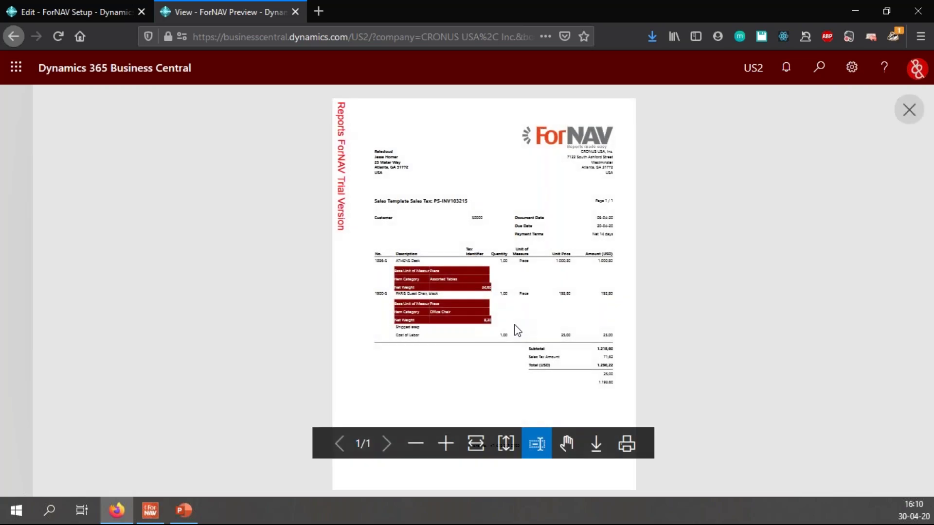
Zoom into the invoice preview to check item details appear only under the desk and chair lines
click(446, 444)
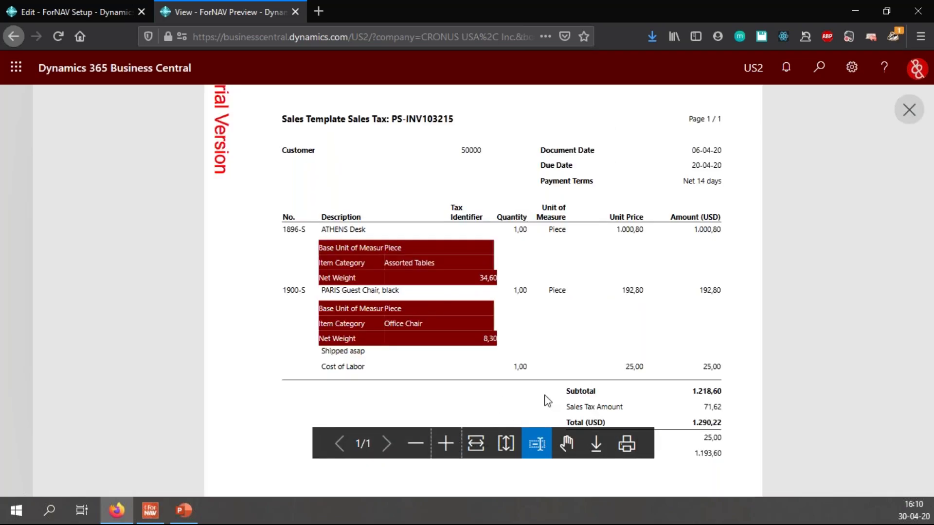